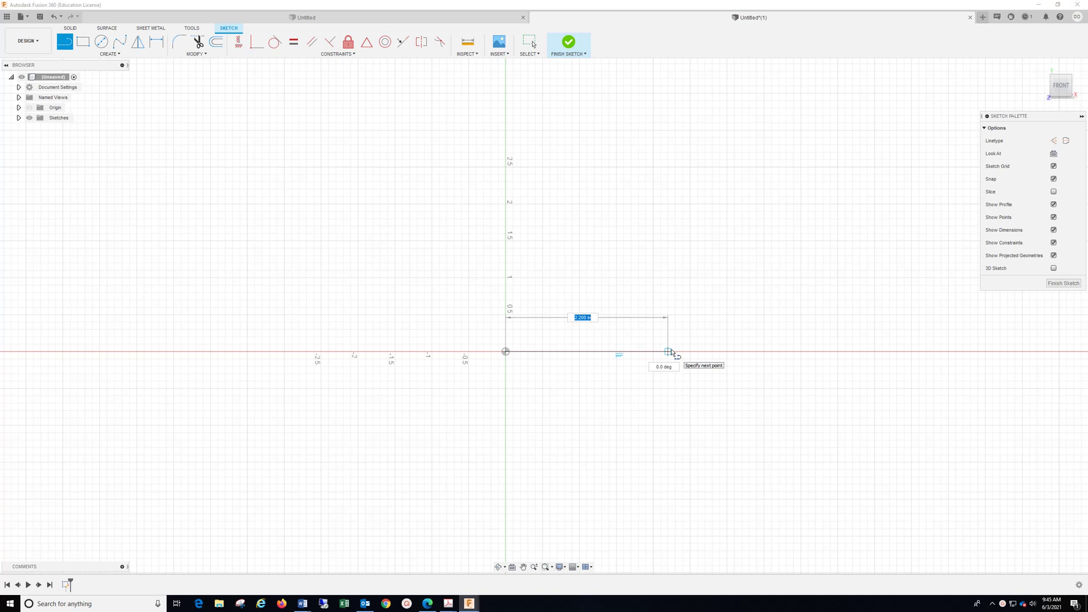
Step: Commit the 2.50 in base line and check the document's unit settings
{"action": "type", "text": "2.5"}
{"action": "key", "text": "Tab"}
{"action": "key", "text": "Return"}
{"action": "key", "text": "Escape"}
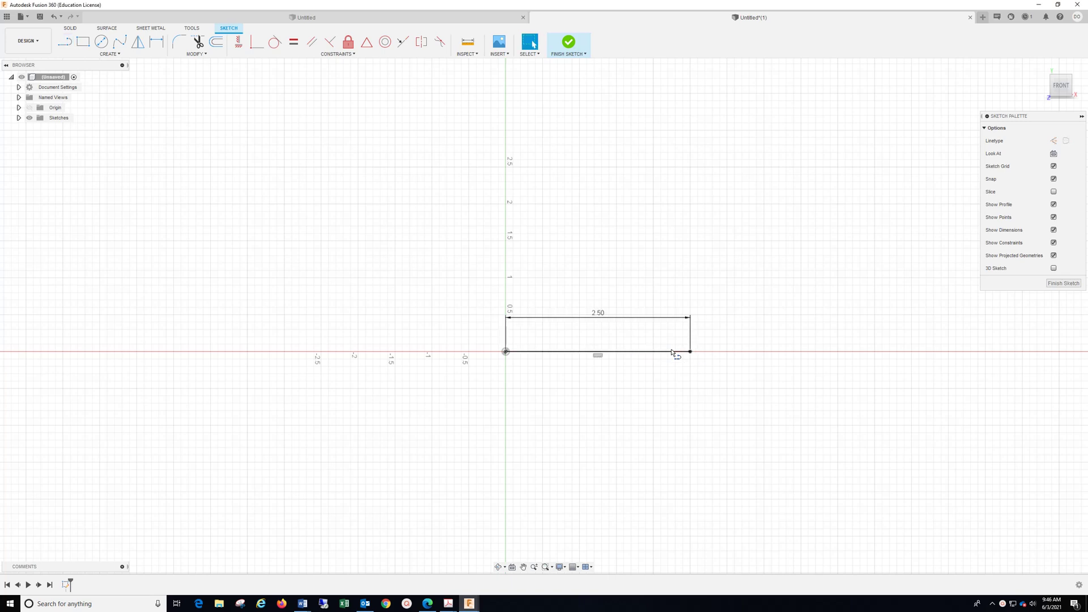
{"action": "left_click", "coordinate": [19, 88]}
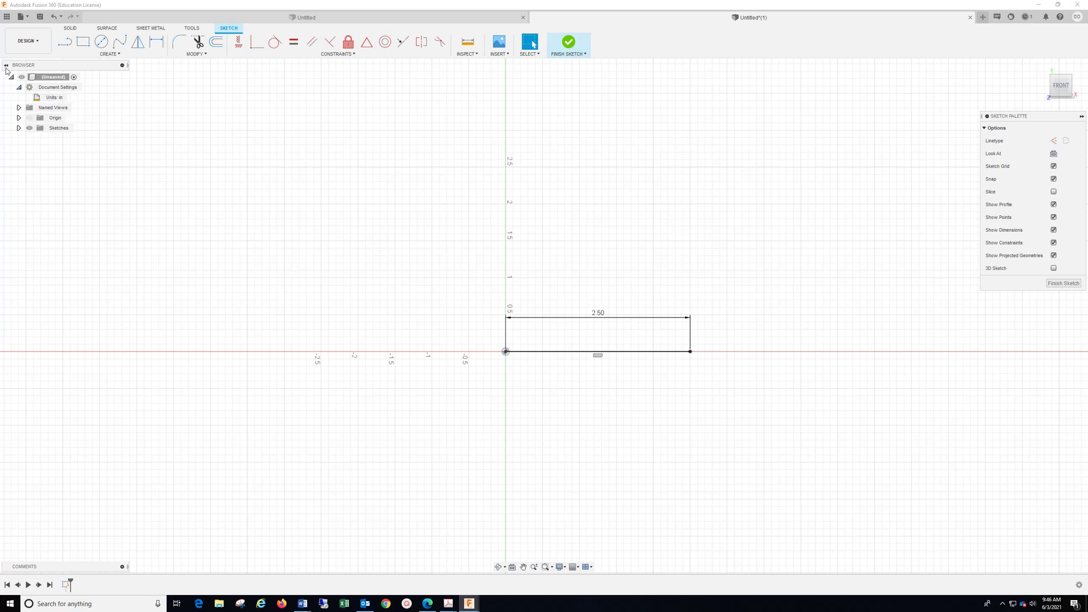
Step: Draw the 0.75 in right edge up from the base line's right end
{"action": "key", "text": "l"}
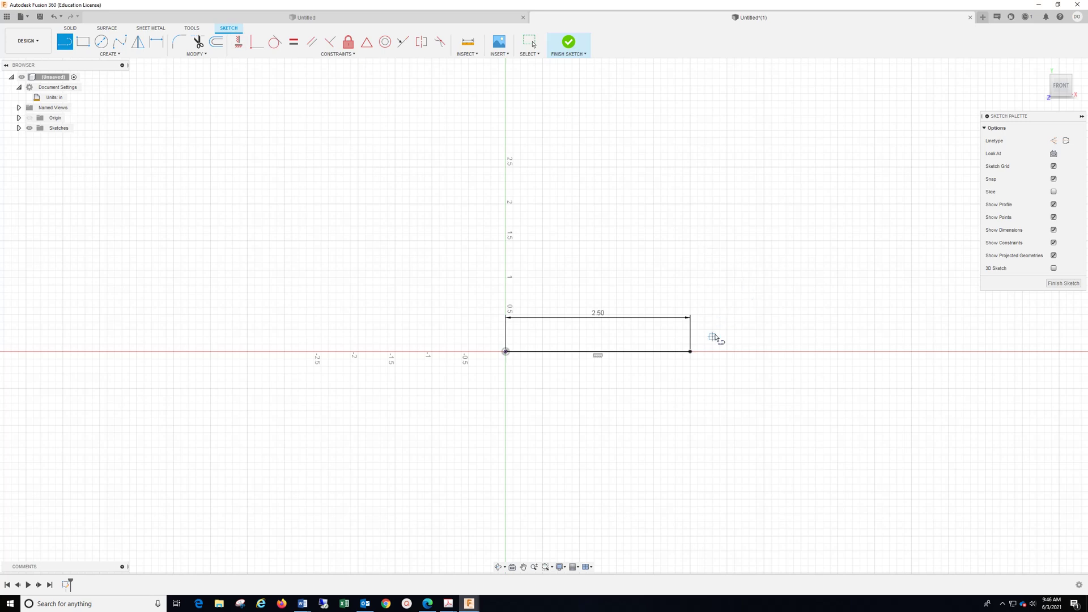
{"action": "left_click", "coordinate": [690, 352]}
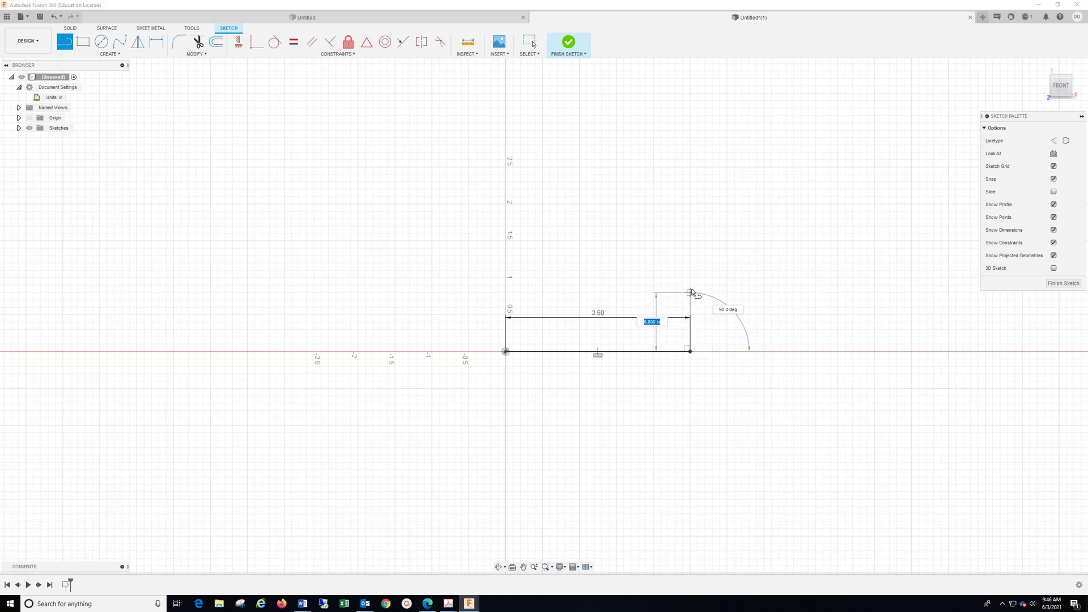
{"action": "key", "text": "BackSpace"}
{"action": "type", "text": ".75"}
{"action": "key", "text": "Return"}
{"action": "key", "text": "Escape"}
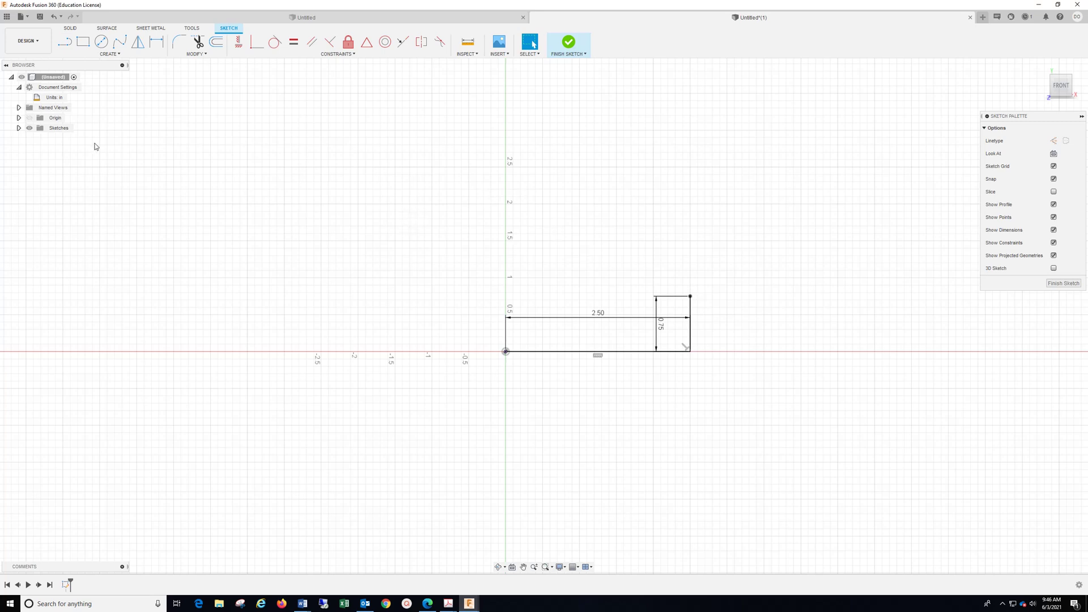
Step: Draw the 1.75 in top line running left from the right edge's top
{"action": "left_click", "coordinate": [65, 41]}
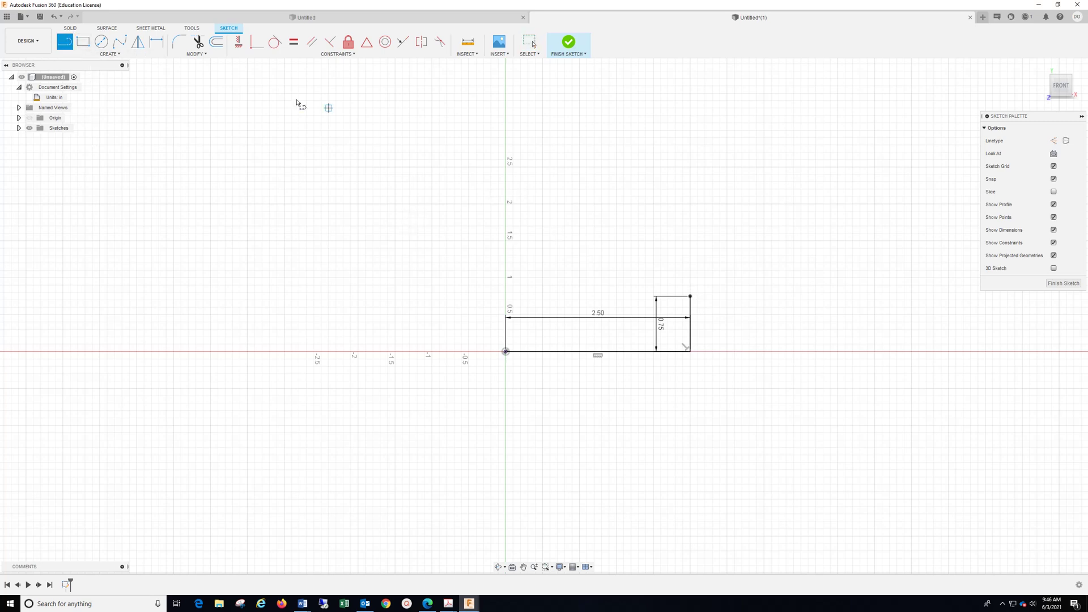
{"action": "left_click", "coordinate": [690, 296]}
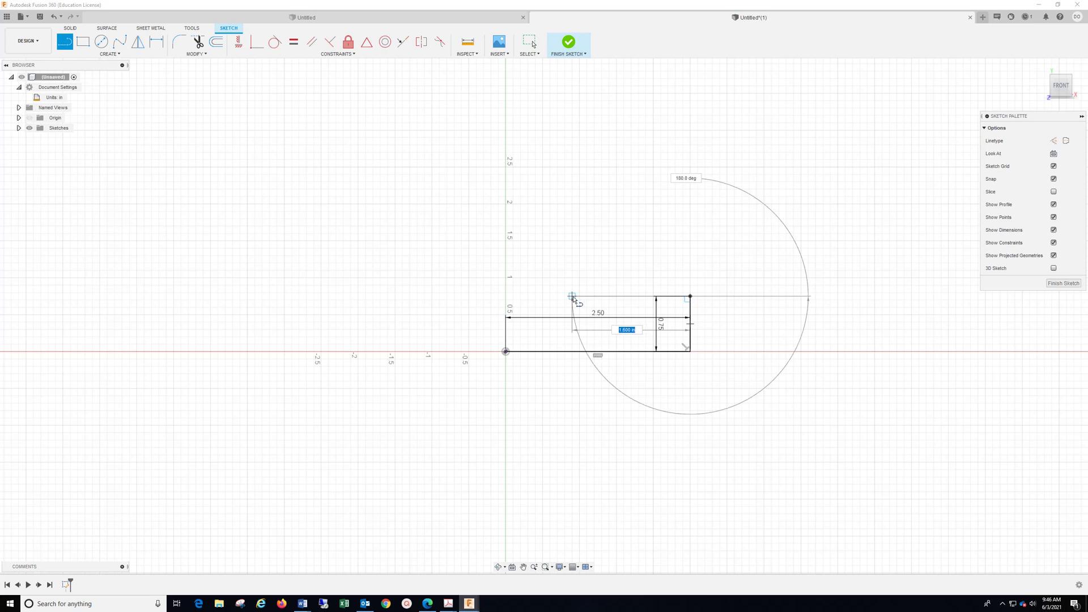
{"action": "type", "text": "1.75"}
{"action": "key", "text": "Return"}
{"action": "key", "text": "Escape"}
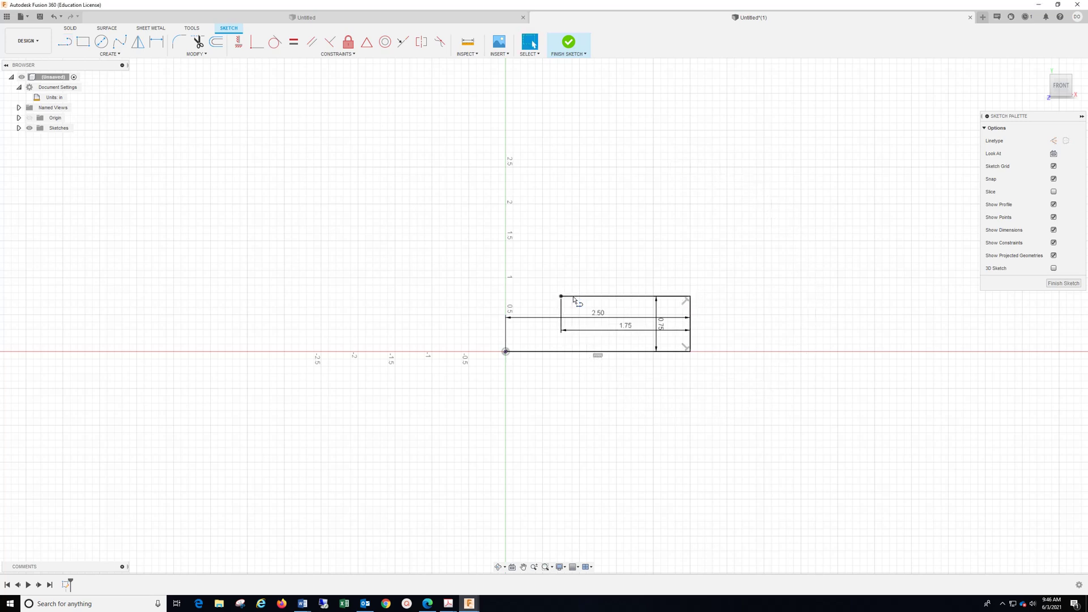
Step: Draw the 1.75 in upright line from the top line's left end
{"action": "left_click", "coordinate": [64, 42]}
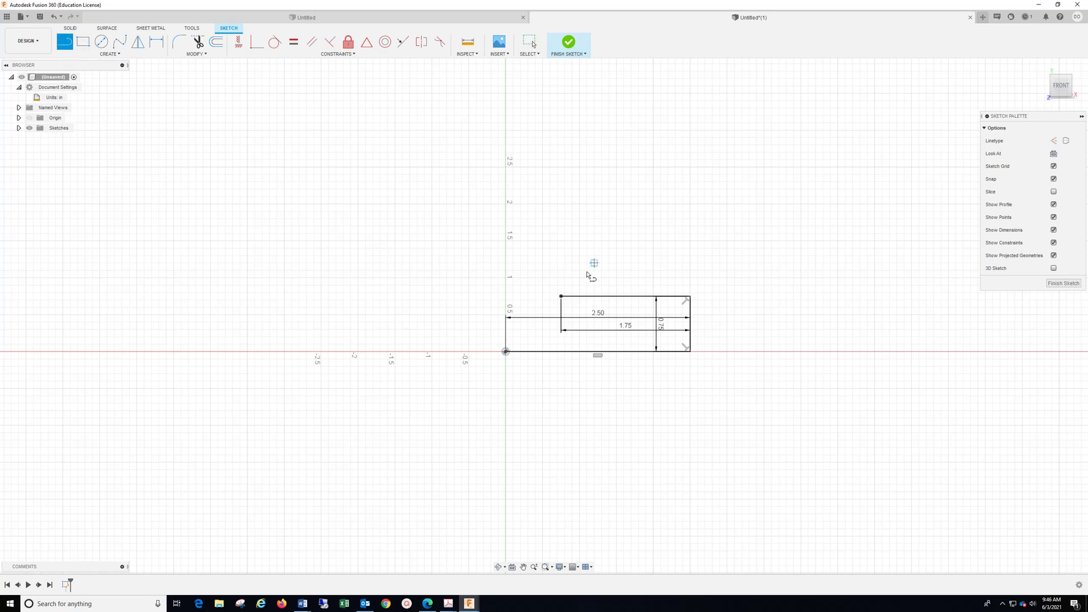
{"action": "left_click", "coordinate": [562, 296]}
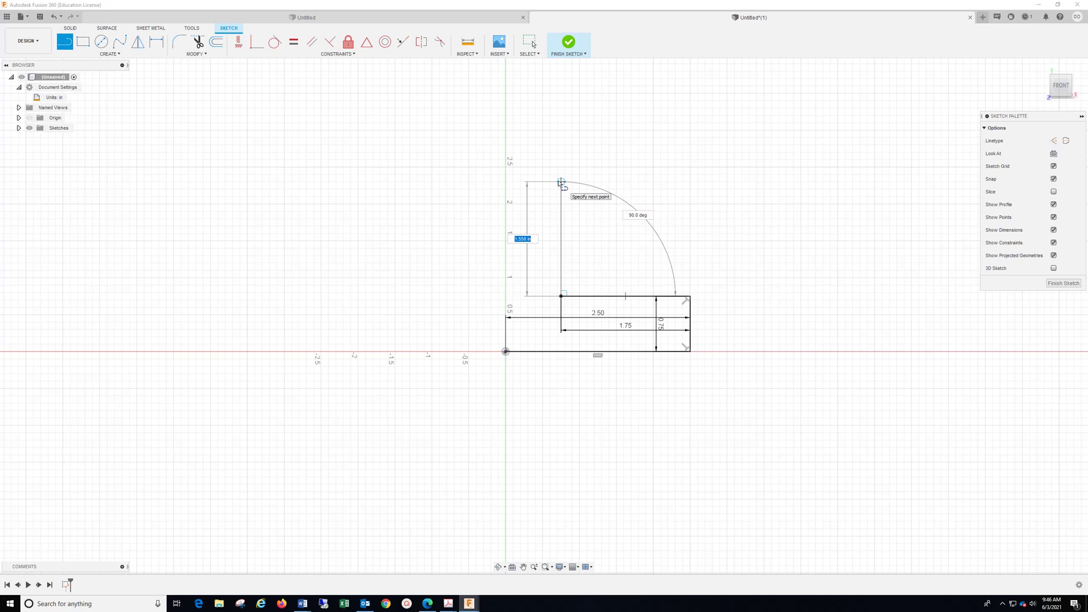
{"action": "type", "text": "1.75"}
{"action": "key", "text": "Return"}
{"action": "key", "text": "Escape"}
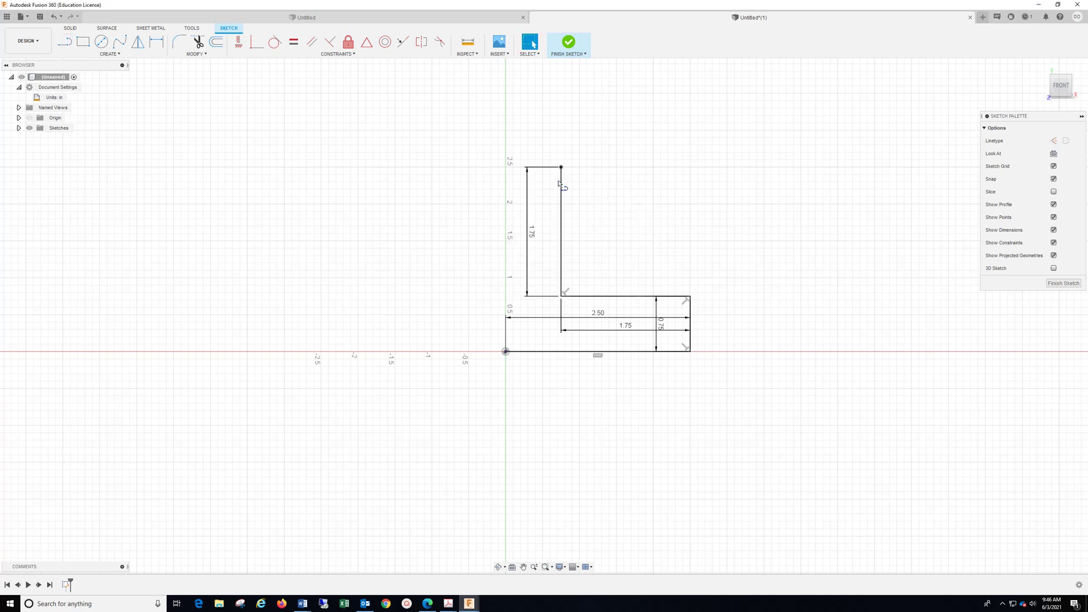
Step: Undo a stray curved segment drawn leftward from the upright's top
{"action": "left_click", "coordinate": [65, 41]}
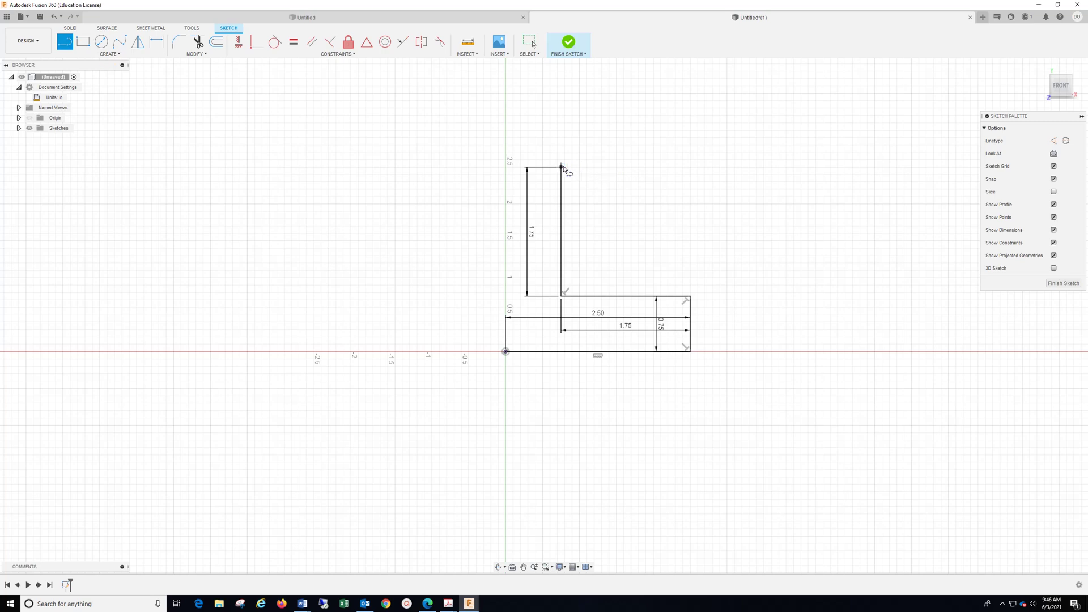
{"action": "mouse_move", "coordinate": [561, 167]}
{"action": "left_mouse_down"}
{"action": "mouse_move", "coordinate": [508, 170]}
{"action": "mouse_move", "coordinate": [518, 156]}
{"action": "mouse_move", "coordinate": [510, 148]}
{"action": "left_mouse_up"}
{"action": "key", "text": "Escape"}
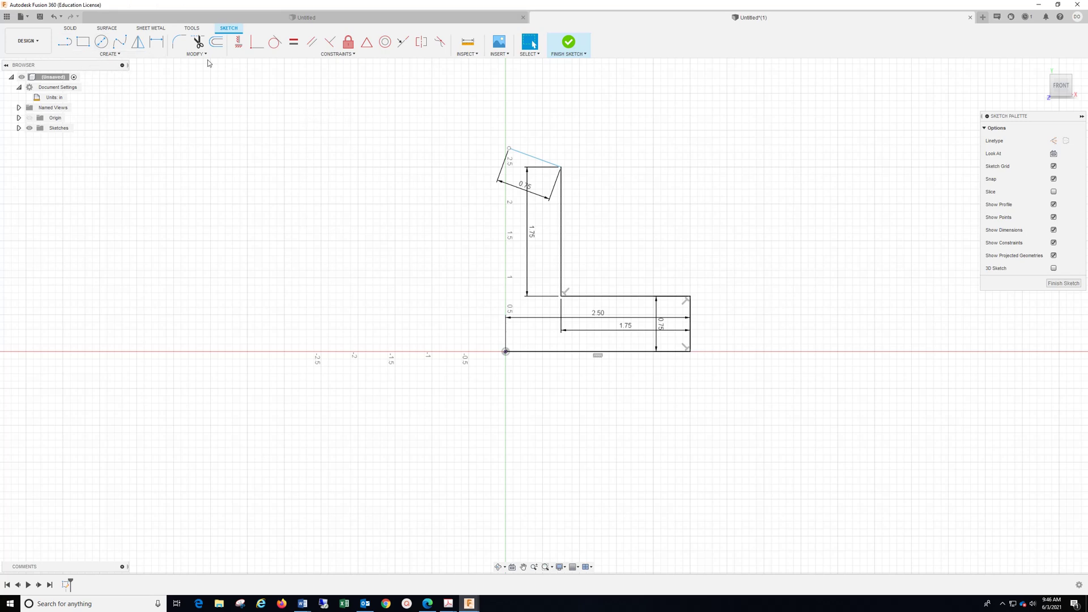
{"action": "left_click", "coordinate": [55, 17]}
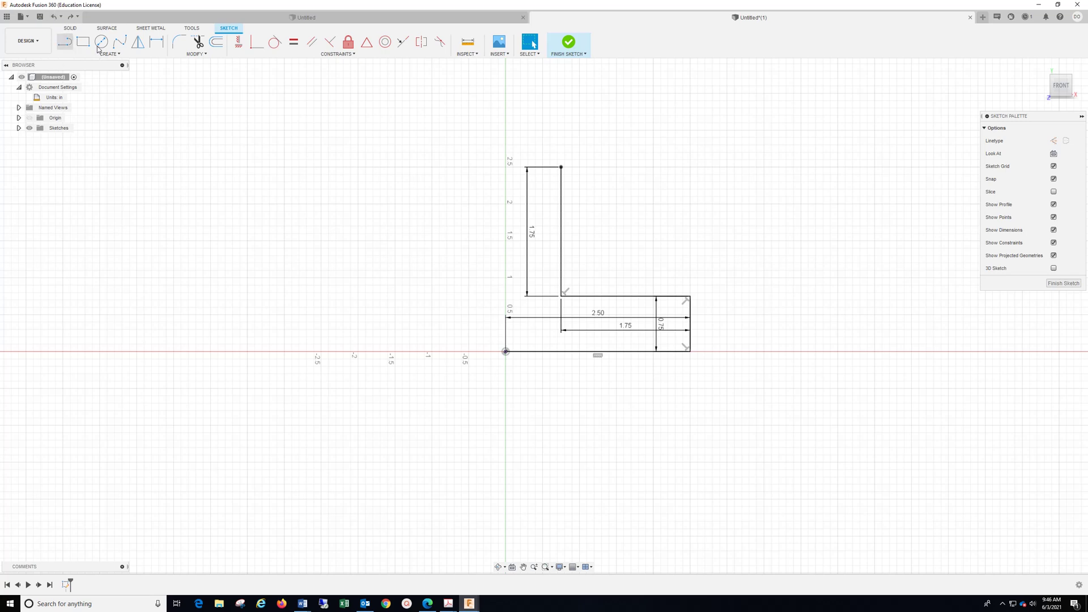
Step: Draw the 0.75 in top edge and close the L profile down to the origin
{"action": "key", "text": "l"}
{"action": "left_click_drag", "start_coordinate": [561, 167], "coordinate": [421, 170]}
{"action": "type", "text": "7"}
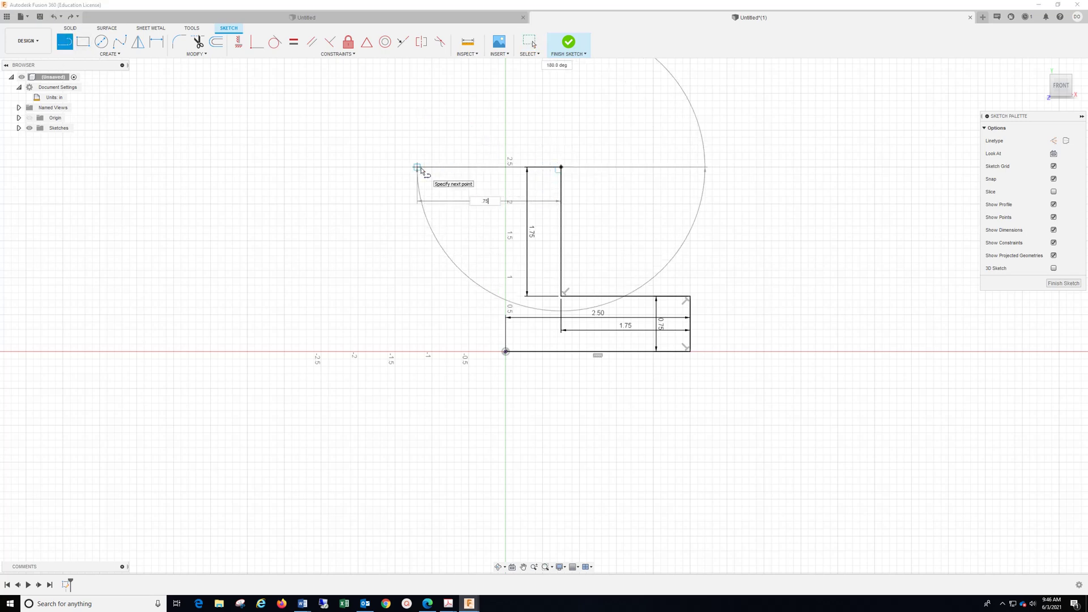
{"action": "type", "text": "5"}
{"action": "key", "text": "Return"}
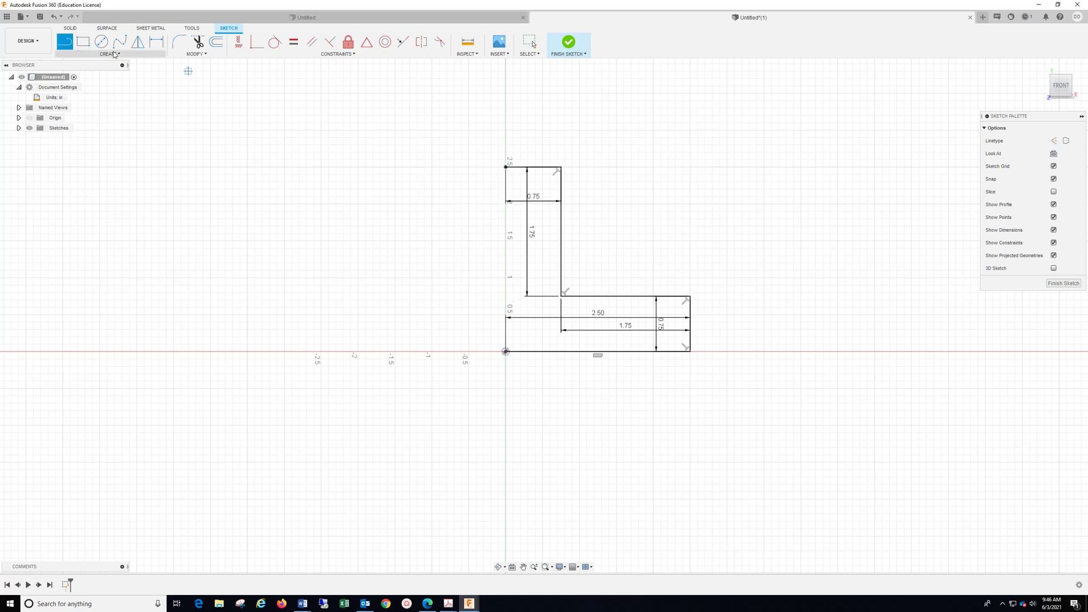
{"action": "left_click", "coordinate": [506, 167]}
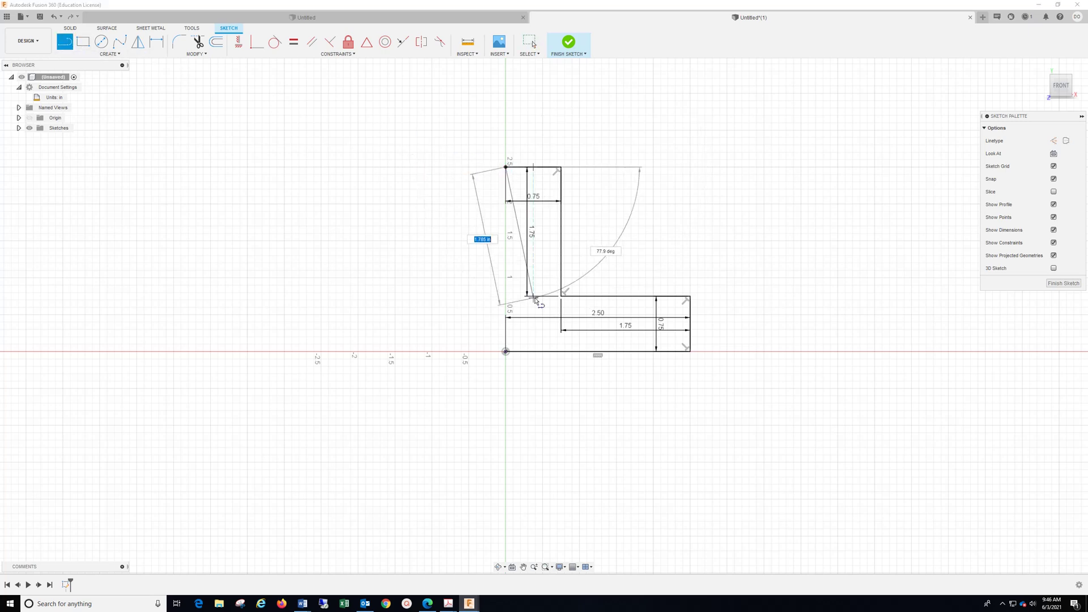
{"action": "left_click", "coordinate": [506, 351]}
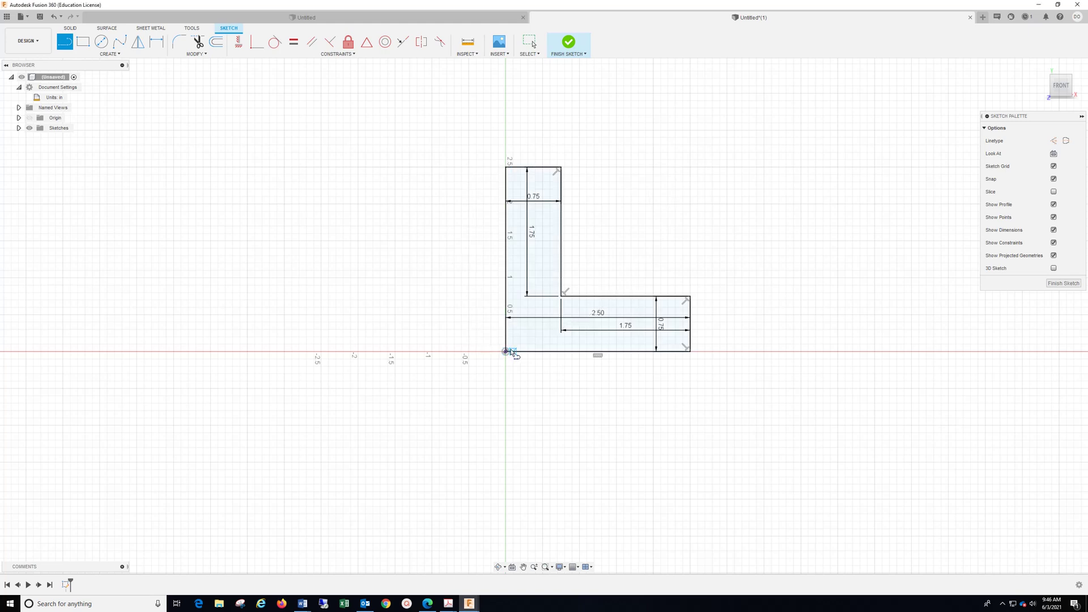
Step: Finish the sketch and extrude the L profile 2.5 in as a new body
{"action": "left_click", "coordinate": [569, 44]}
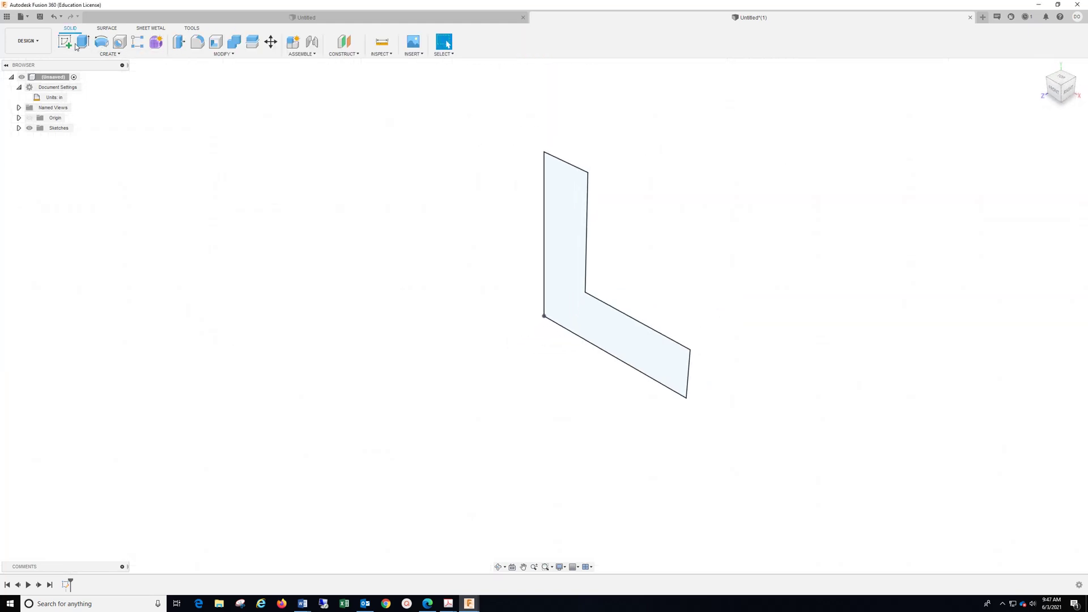
{"action": "left_click", "coordinate": [83, 42]}
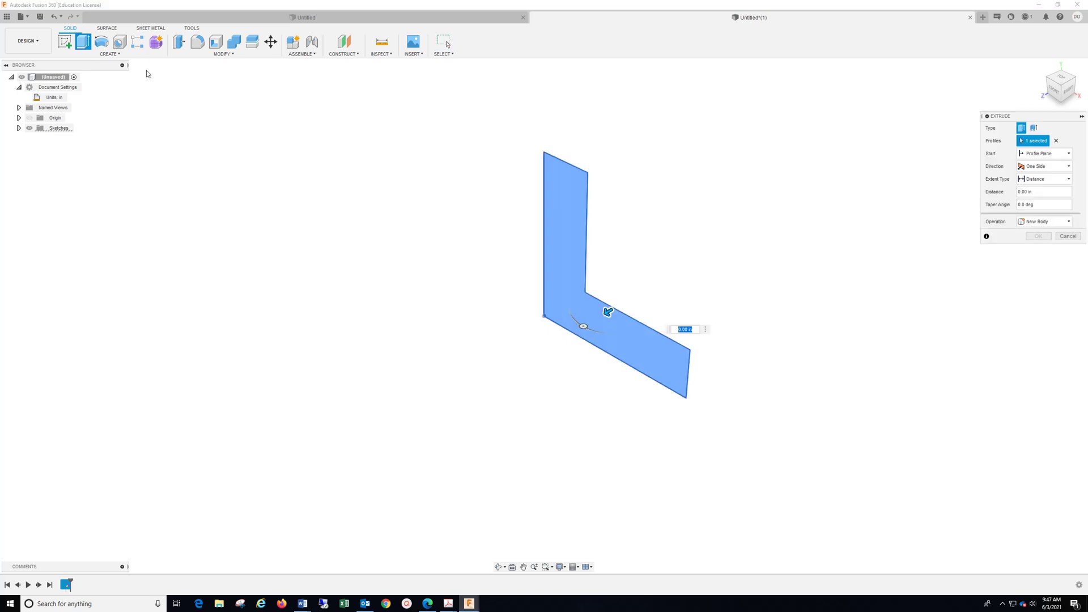
{"action": "left_click_drag", "start_coordinate": [1039, 119], "coordinate": [389, 282]}
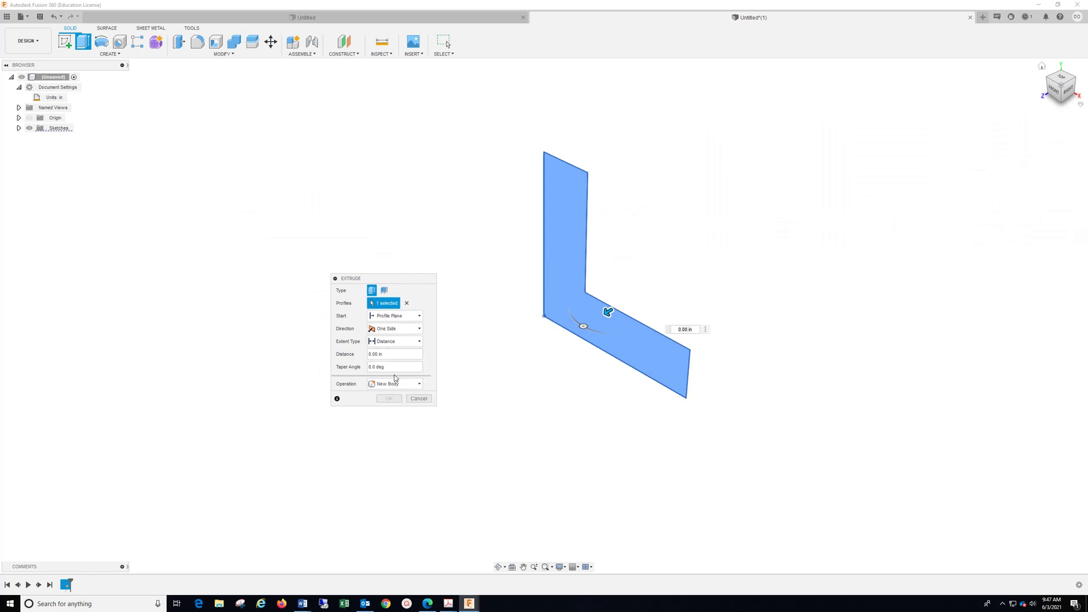
{"action": "left_click", "coordinate": [389, 354]}
{"action": "type", "text": "2.5"}
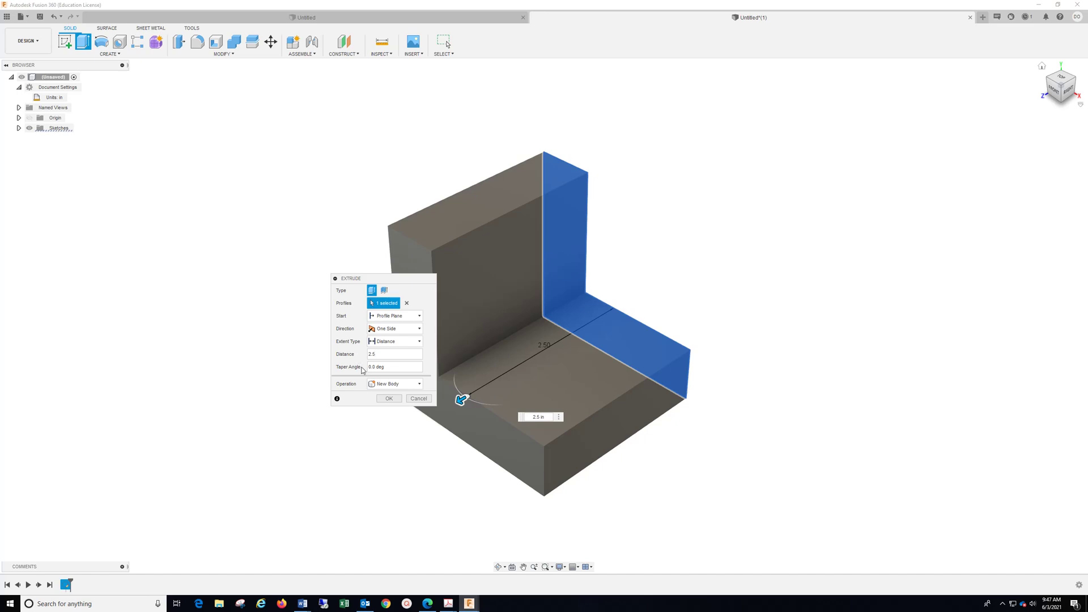
{"action": "left_click", "coordinate": [390, 400]}
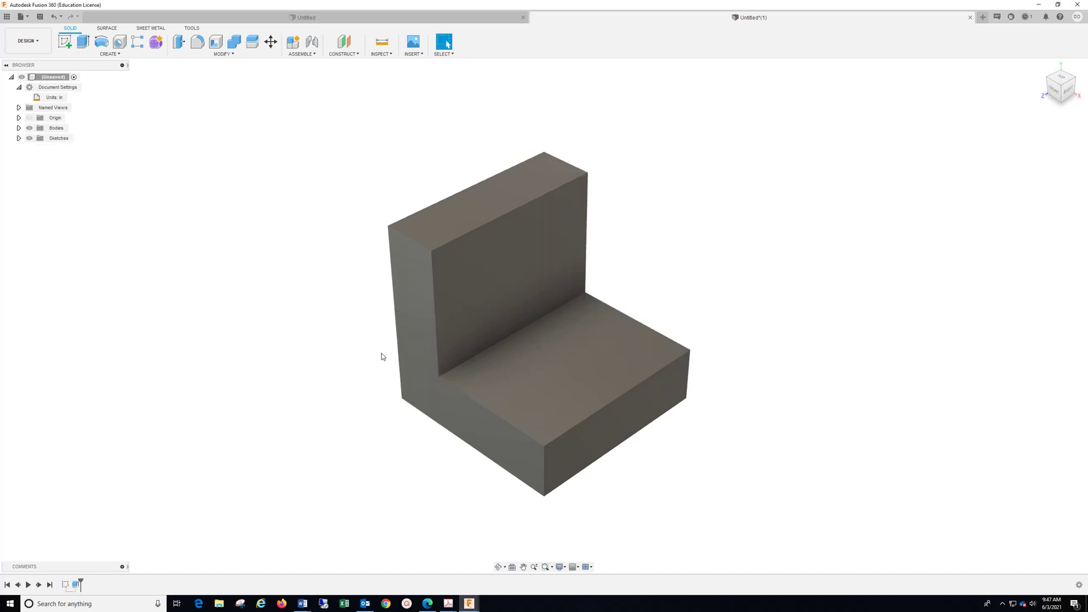
Step: Start a sketch on the back wall's top face with a 2.5 in line and a 2.5 in leg downward
{"action": "scroll", "coordinate": [358, 343], "scroll_direction": "down", "scroll_amount": 2}
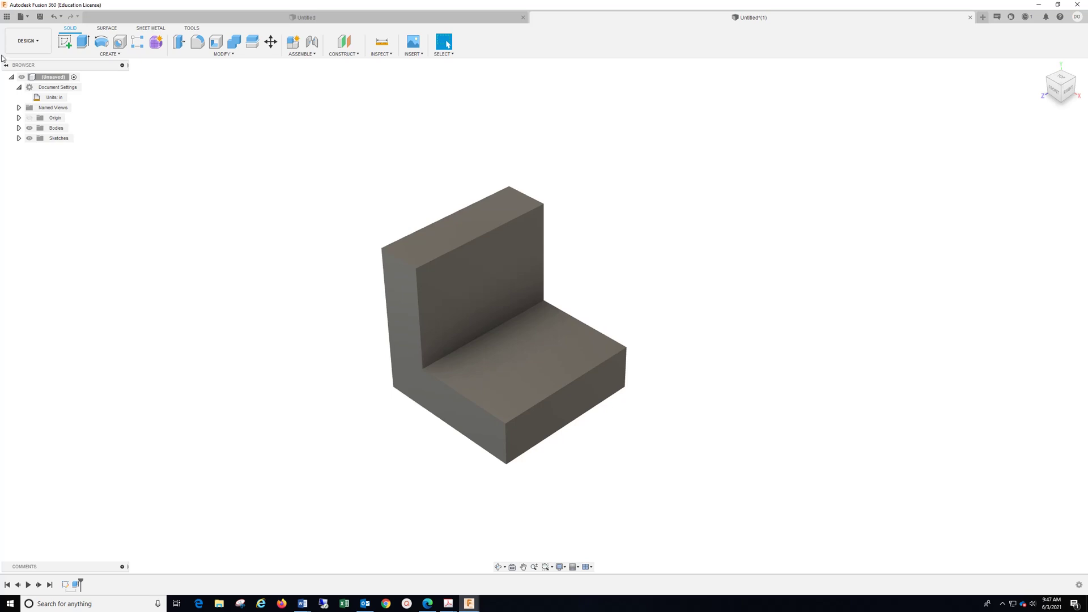
{"action": "left_click", "coordinate": [65, 41]}
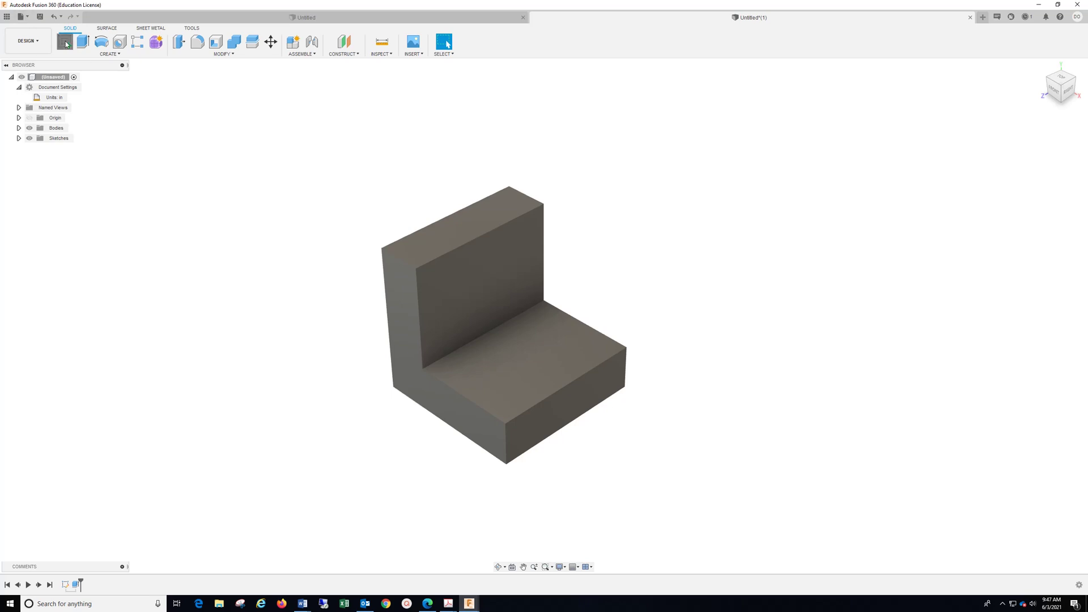
{"action": "left_click", "coordinate": [479, 221]}
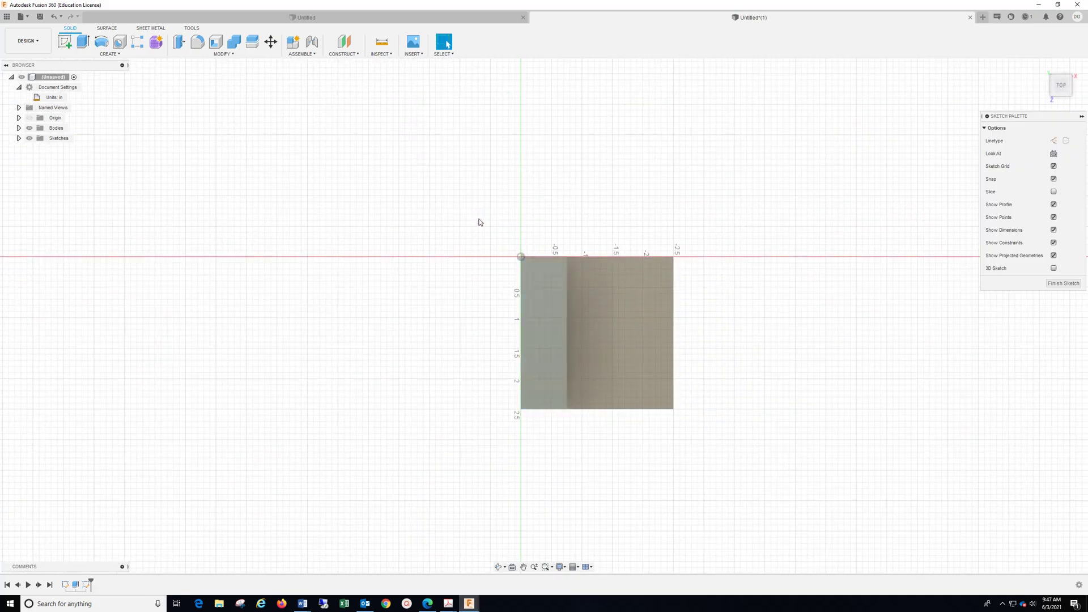
{"action": "left_click", "coordinate": [65, 40]}
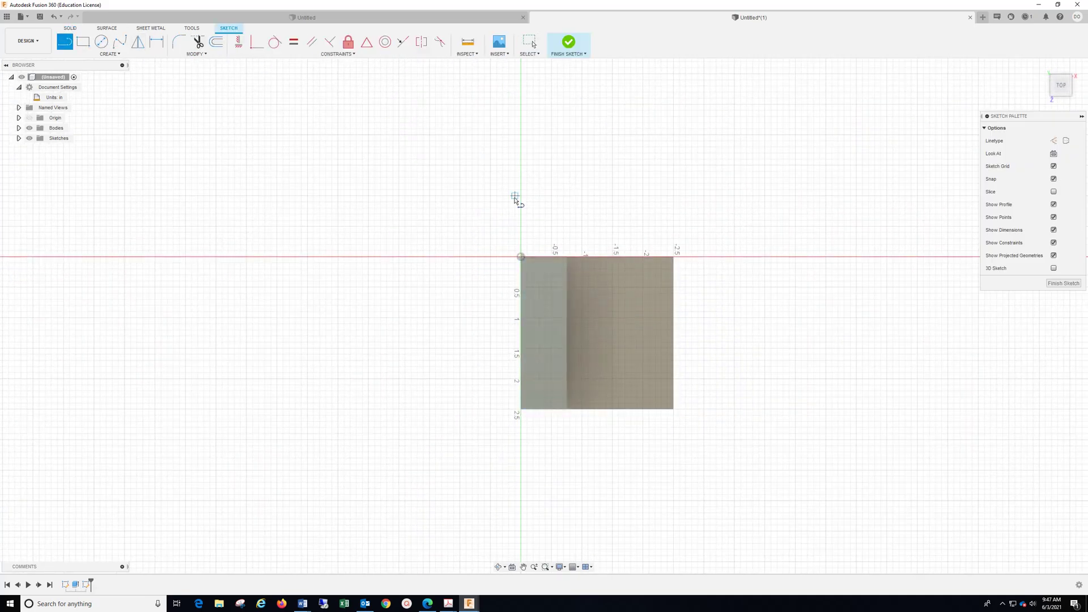
{"action": "left_click", "coordinate": [521, 258]}
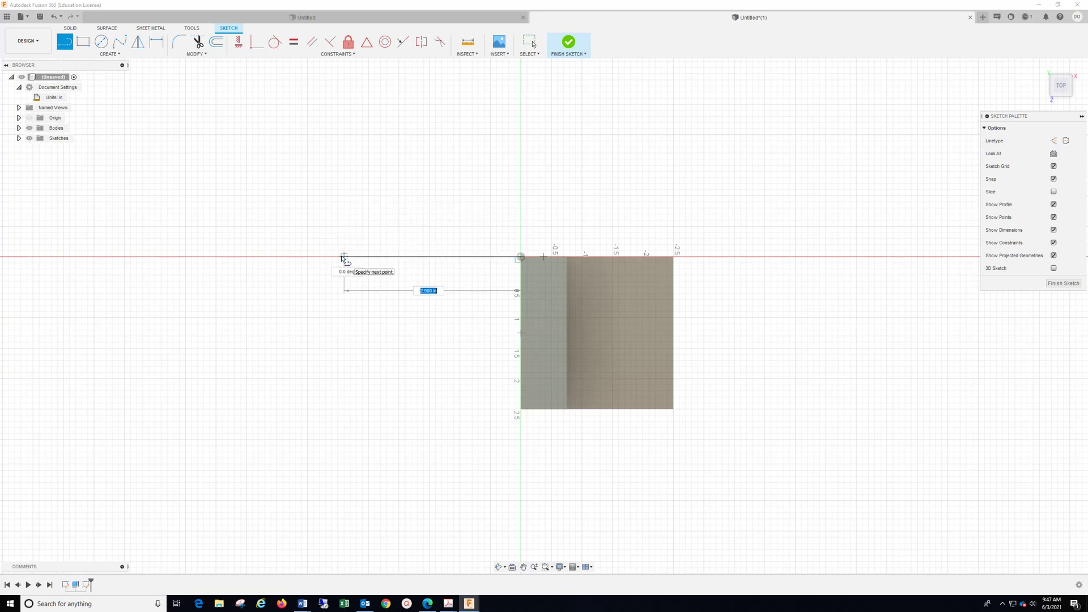
{"action": "type", "text": "2.5"}
{"action": "key", "text": "Return"}
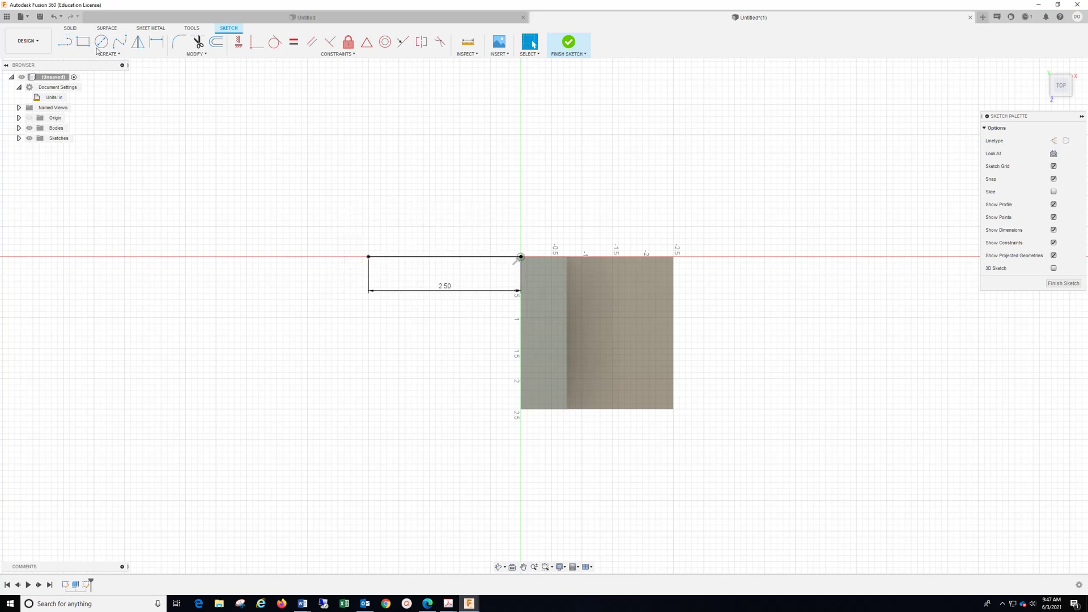
{"action": "left_click_drag", "start_coordinate": [368, 258], "coordinate": [367, 424]}
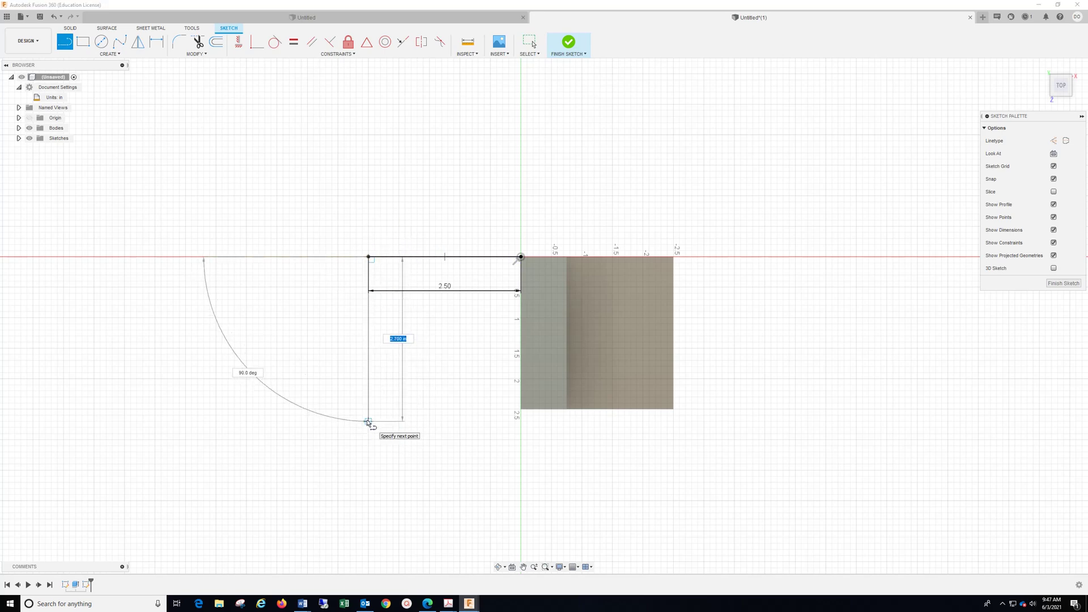
{"action": "type", "text": "2.5"}
{"action": "key", "text": "Tab"}
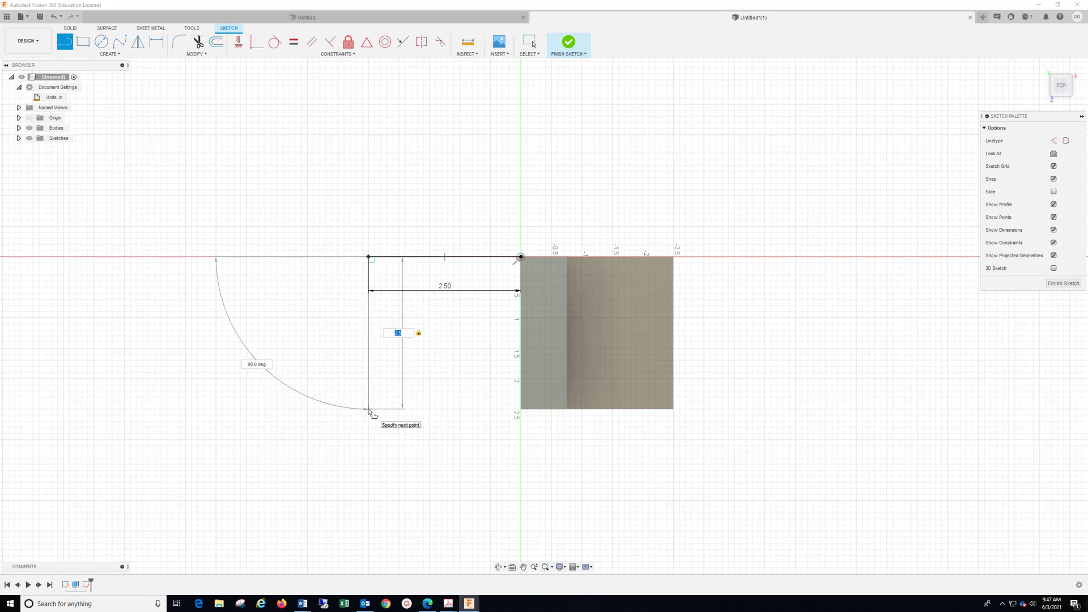
{"action": "key", "text": "Escape"}
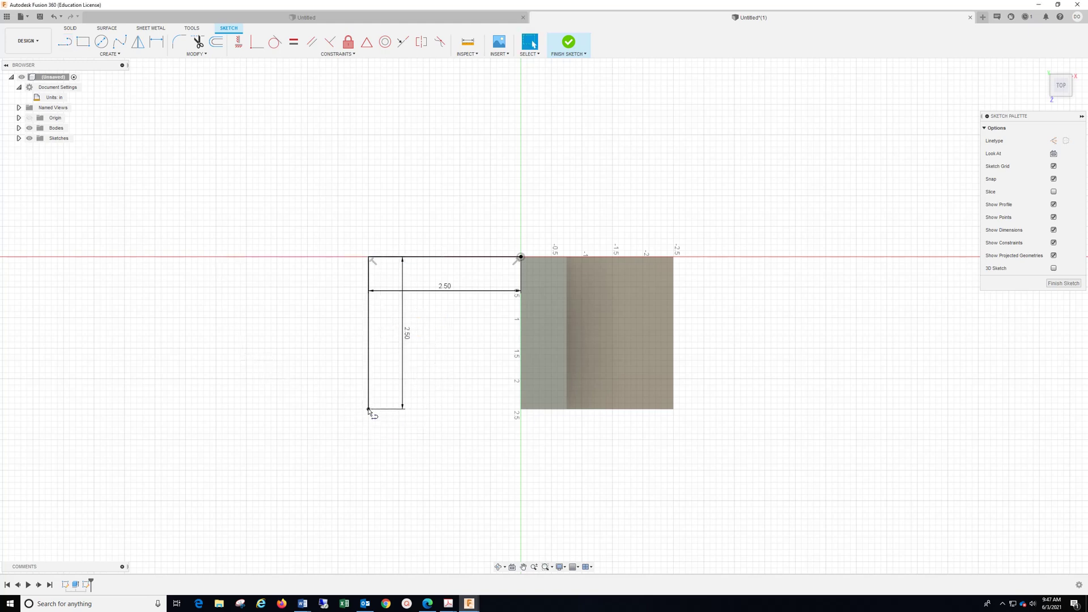
Step: Add a 0.75 in line from the outline's bottom-left corner
{"action": "left_click", "coordinate": [64, 42]}
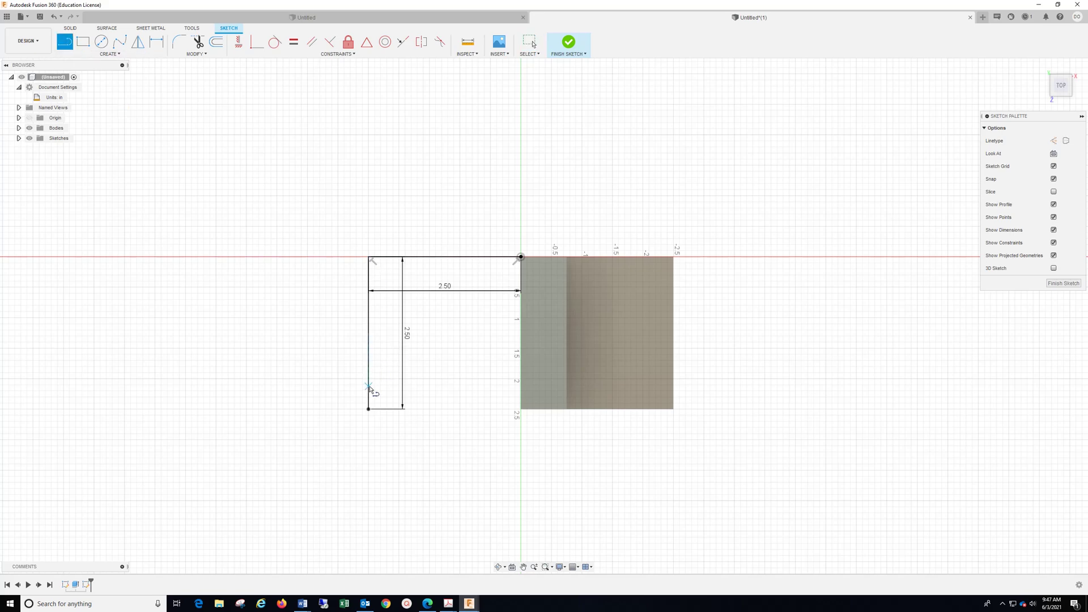
{"action": "left_click", "coordinate": [369, 408]}
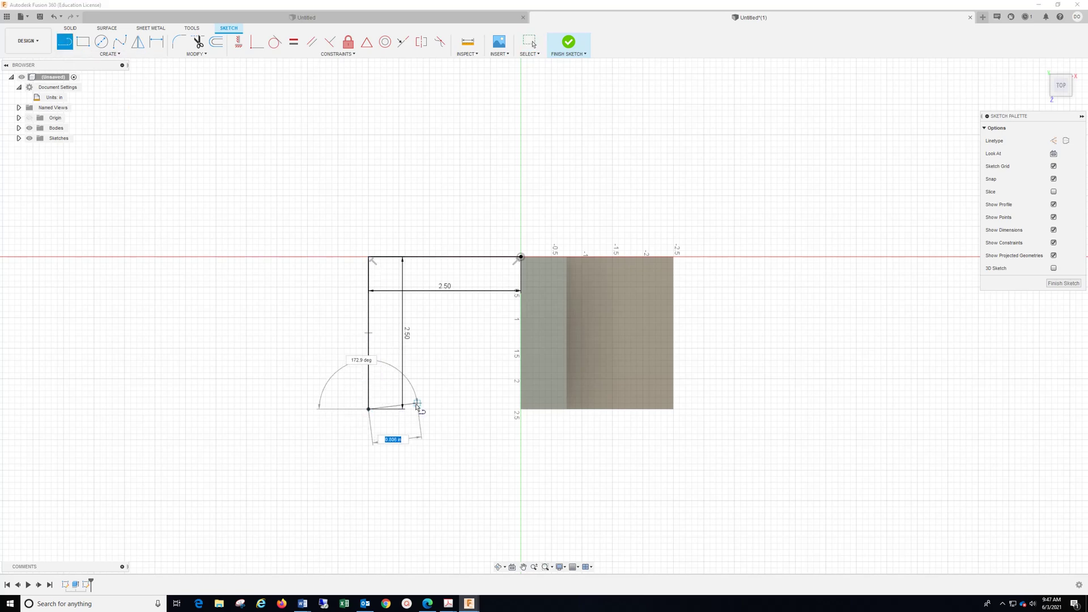
{"action": "key", "text": "BackSpace"}
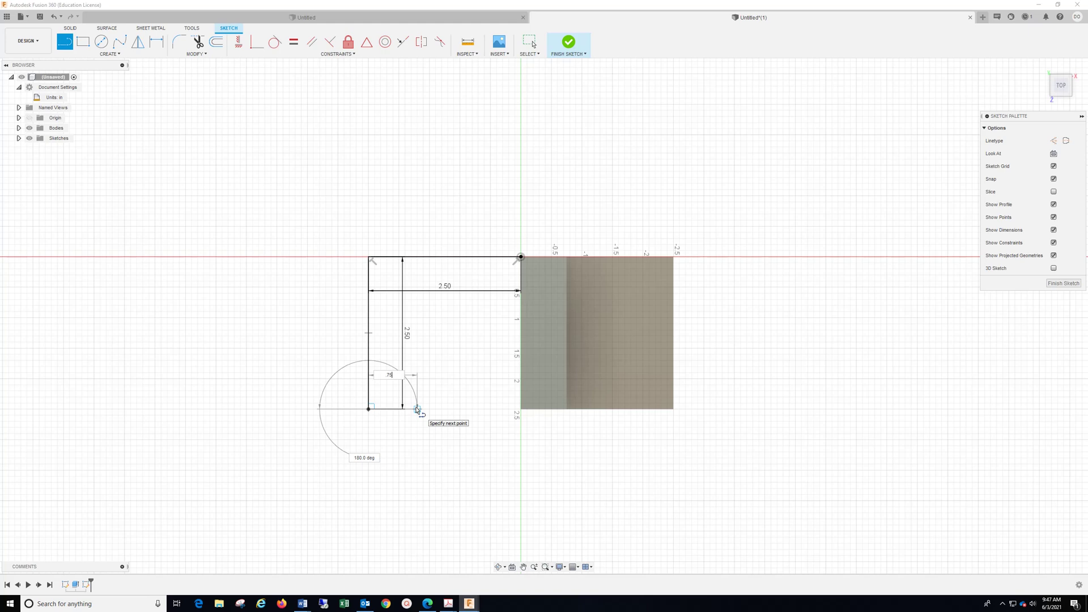
{"action": "type", "text": ".75"}
{"action": "key", "text": "Return"}
{"action": "key", "text": "Escape"}
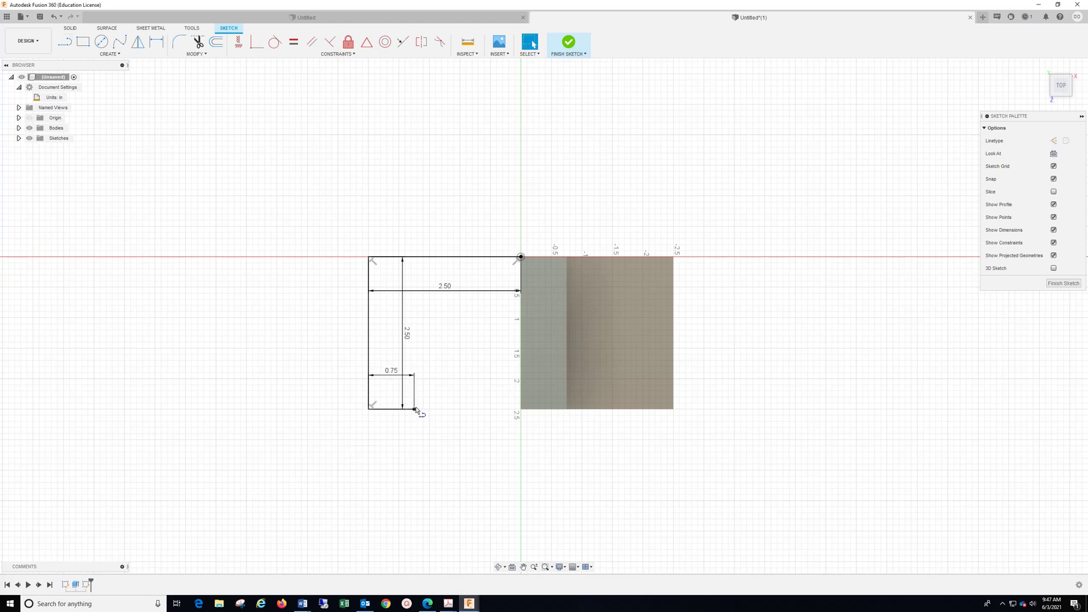
Step: Draw the 1.75 in upward line and the 1.75 in horizontal line toward the bracket
{"action": "left_click", "coordinate": [74, 43]}
{"action": "left_click", "coordinate": [414, 409]}
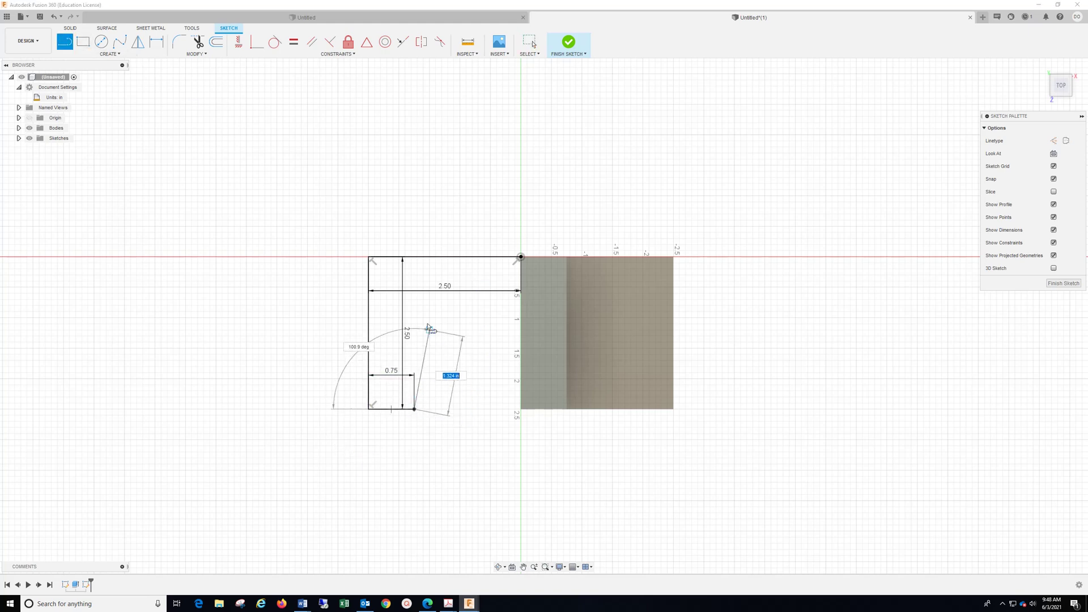
{"action": "type", "text": "1.75"}
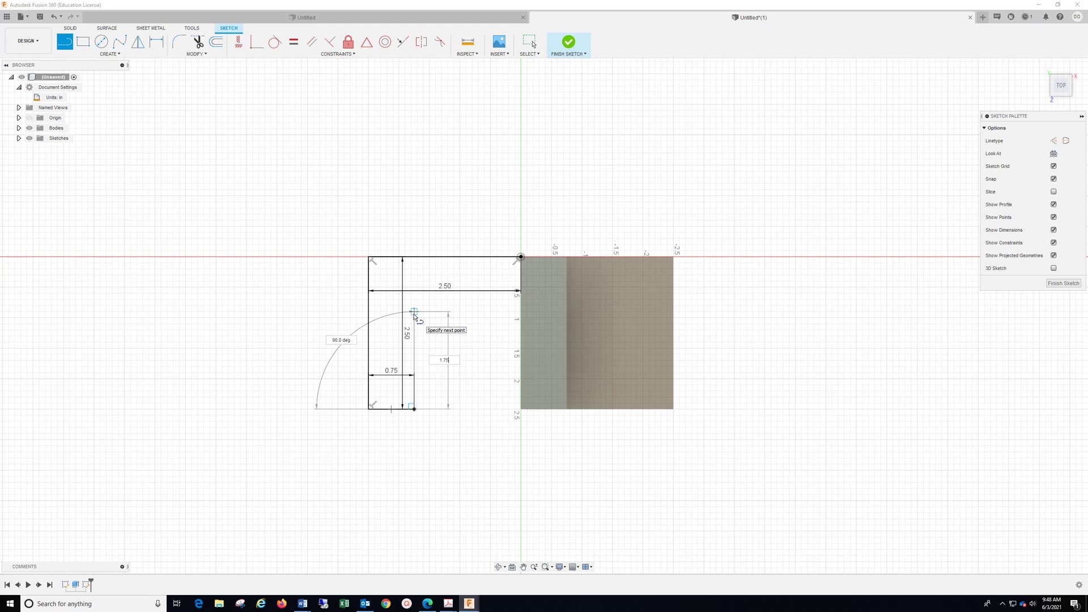
{"action": "key", "text": "Return"}
{"action": "key", "text": "Escape"}
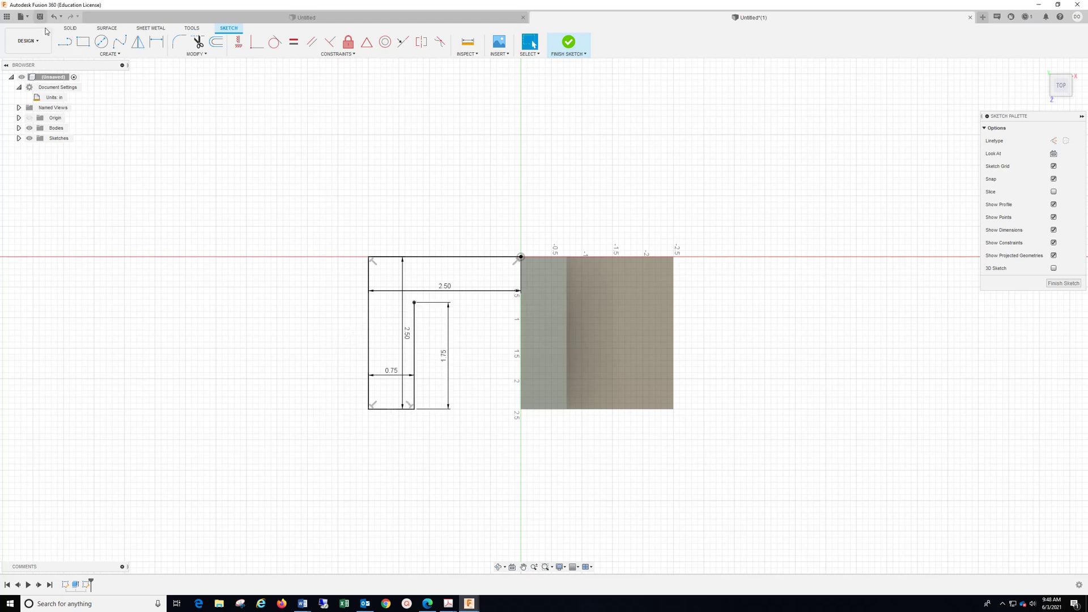
{"action": "left_click", "coordinate": [66, 42]}
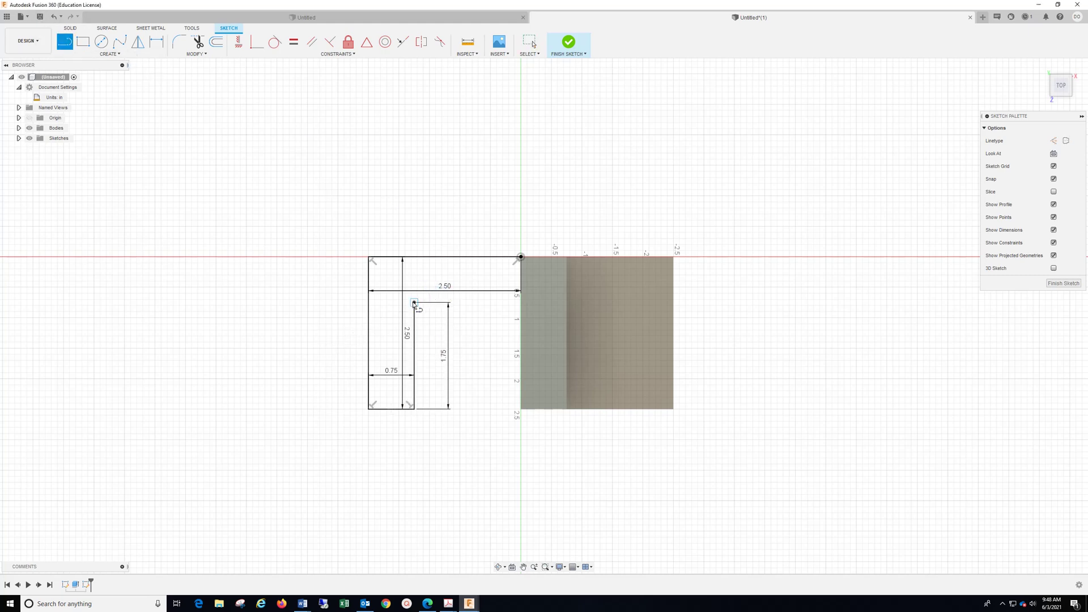
{"action": "left_click_drag", "start_coordinate": [414, 303], "coordinate": [491, 308]}
{"action": "type", "text": "1"}
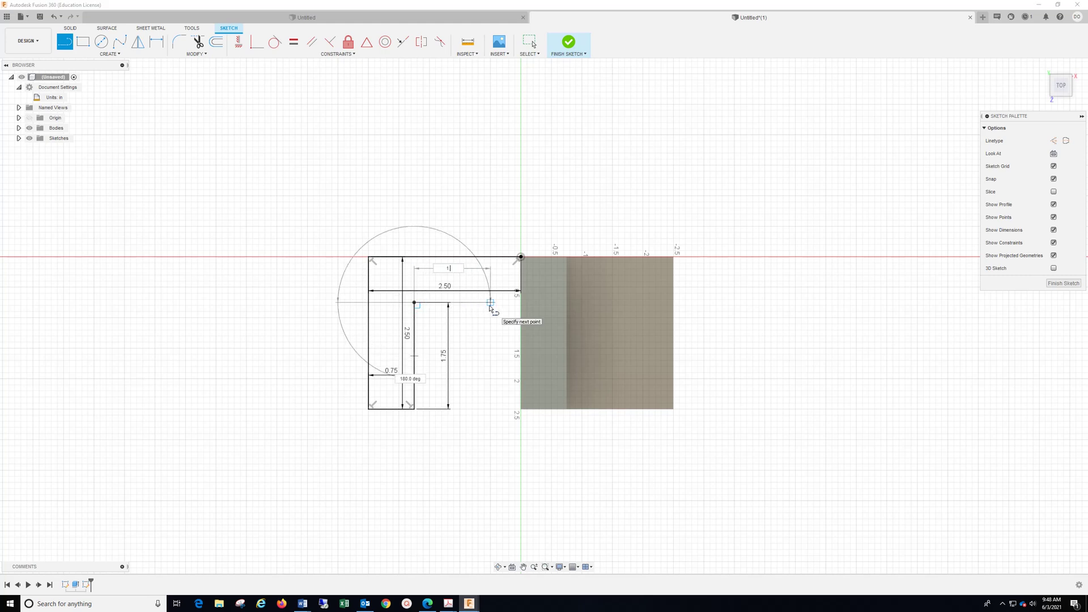
{"action": "type", "text": ".75"}
{"action": "key", "text": "Return"}
{"action": "key", "text": "Escape"}
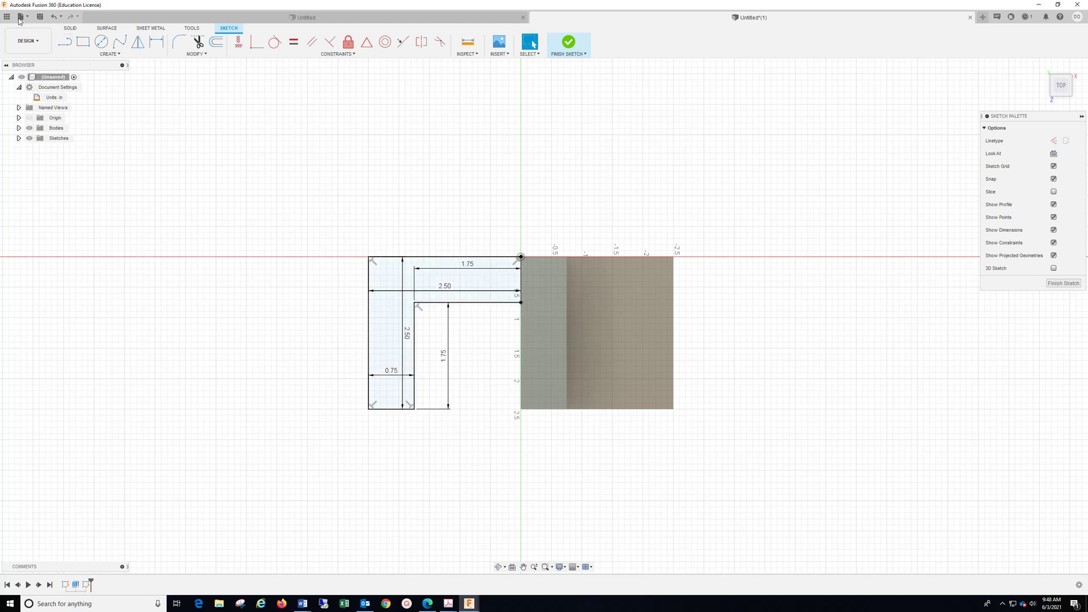
Step: Close the L profile up to the top edge and finish the sketch
{"action": "left_click", "coordinate": [65, 42]}
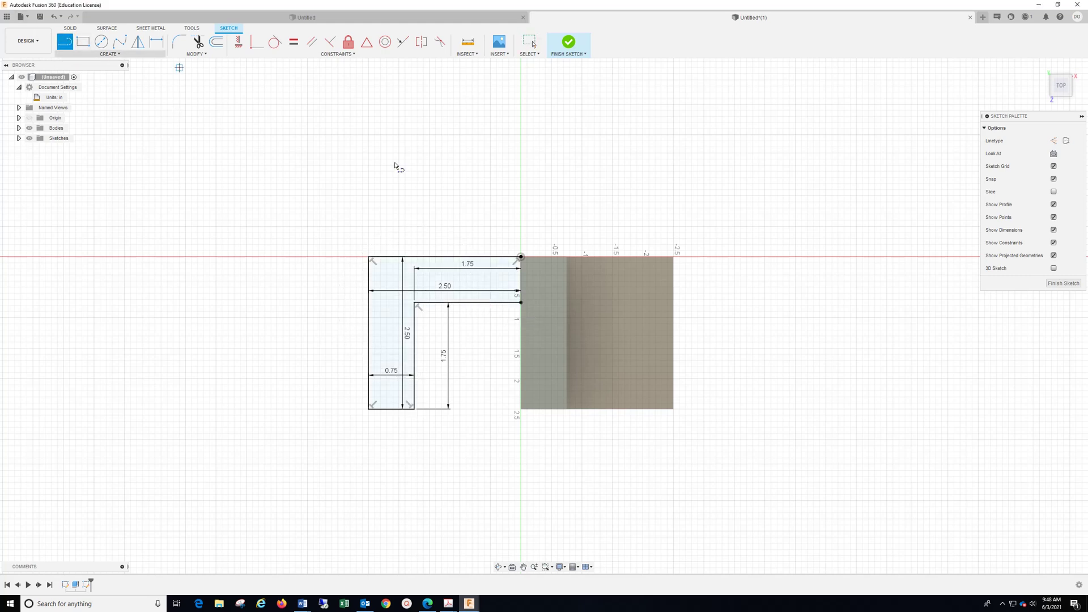
{"action": "left_click", "coordinate": [521, 304]}
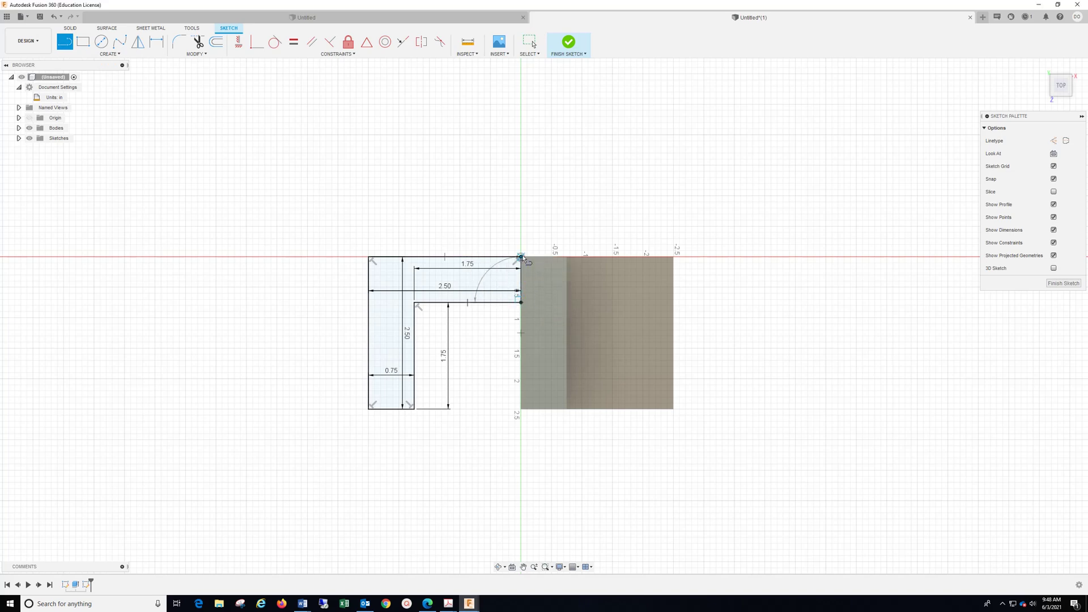
{"action": "left_click", "coordinate": [522, 257]}
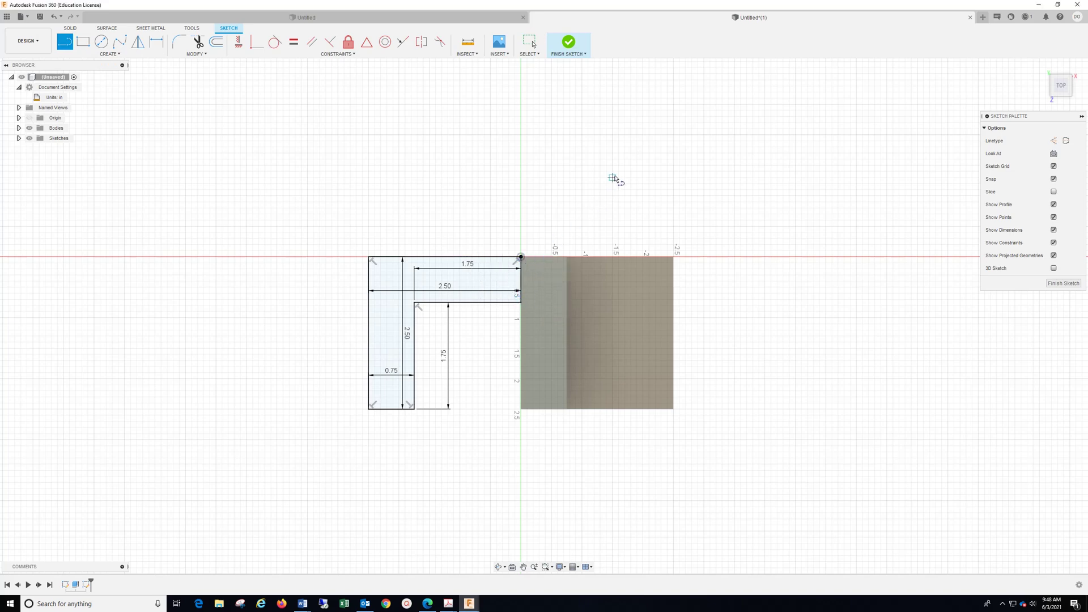
{"action": "left_click", "coordinate": [569, 43]}
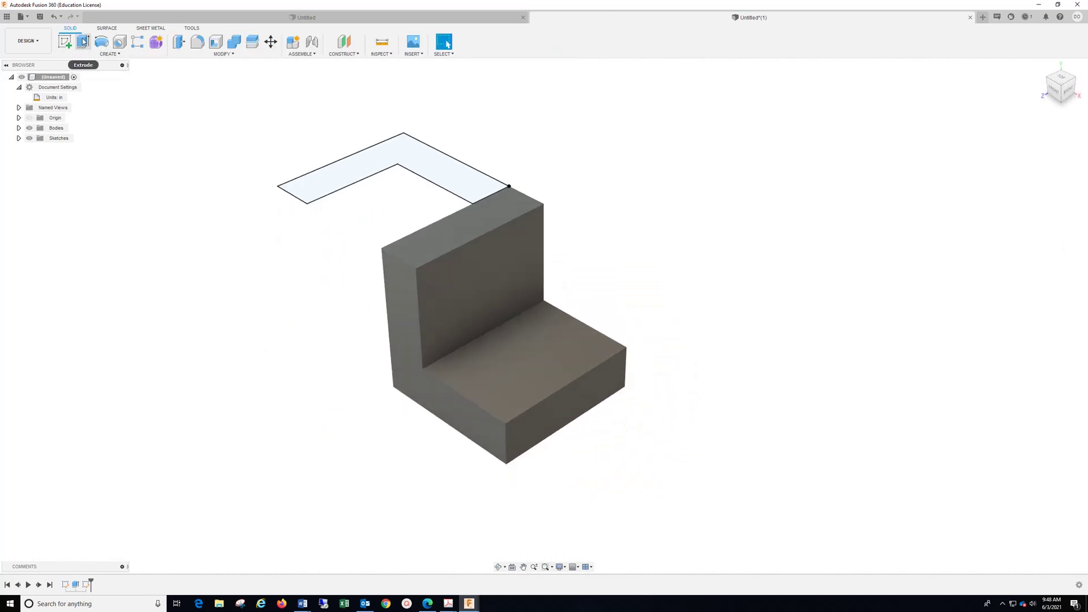
Step: Extrude the L profile 2 in downward, joined to the bracket
{"action": "left_click", "coordinate": [84, 42]}
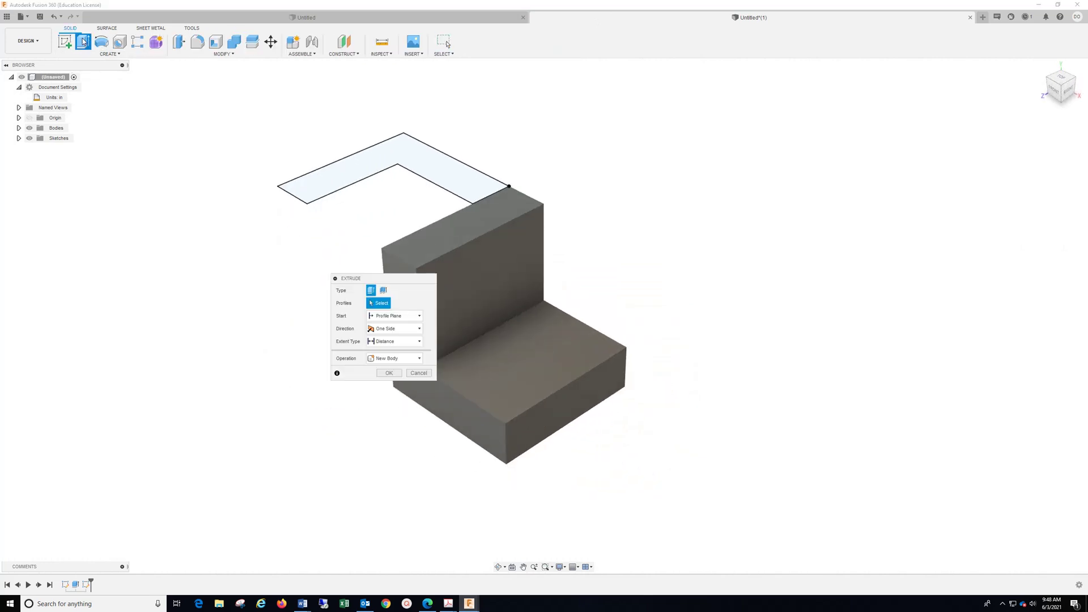
{"action": "left_click", "coordinate": [327, 182]}
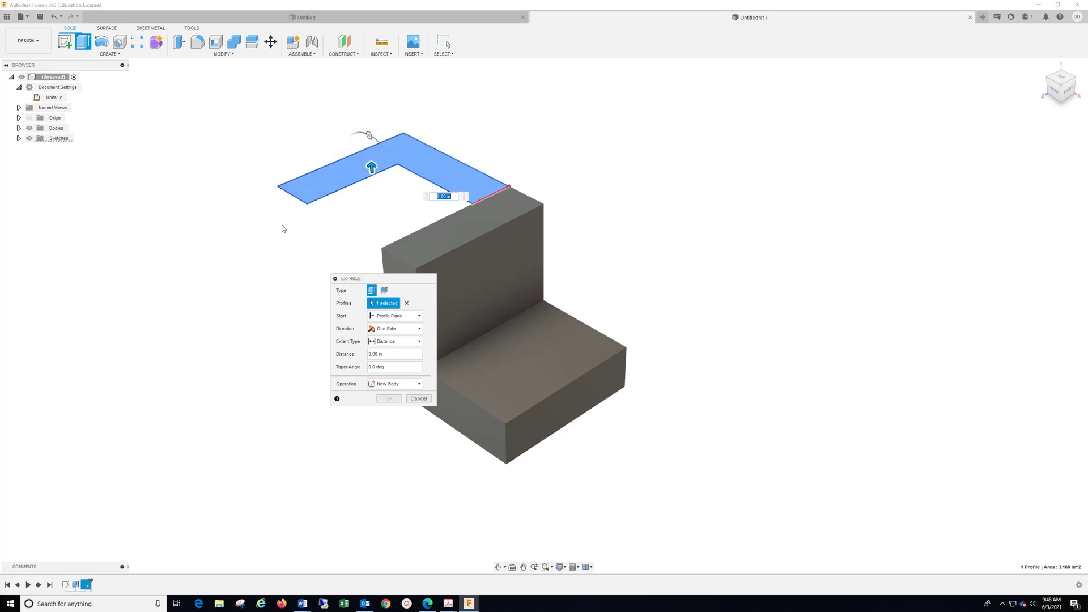
{"action": "left_click_drag", "start_coordinate": [371, 166], "coordinate": [379, 248]}
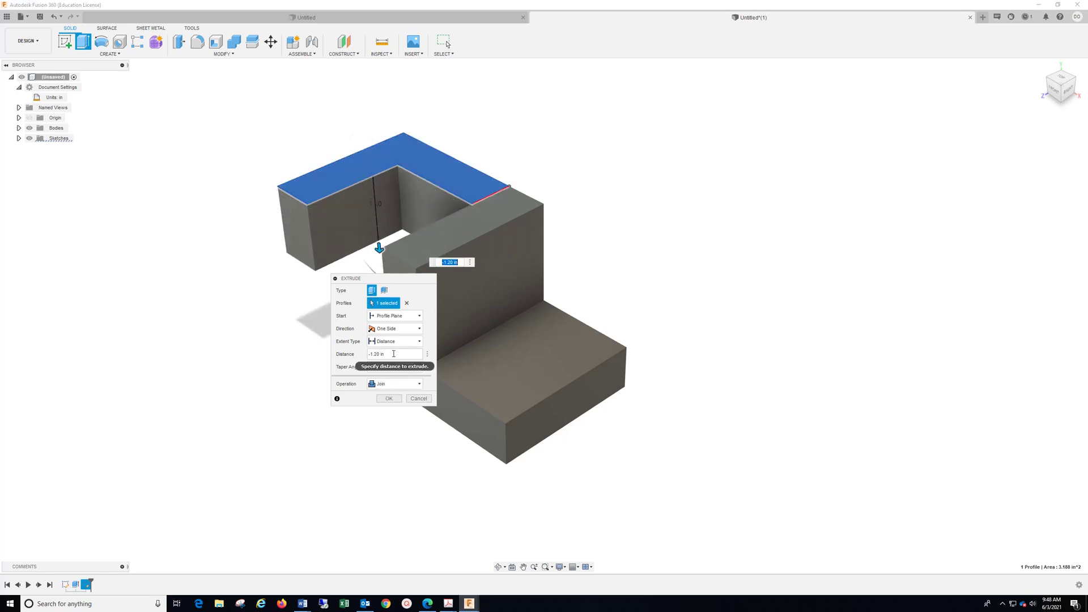
{"action": "left_click_drag", "start_coordinate": [384, 355], "coordinate": [374, 355]}
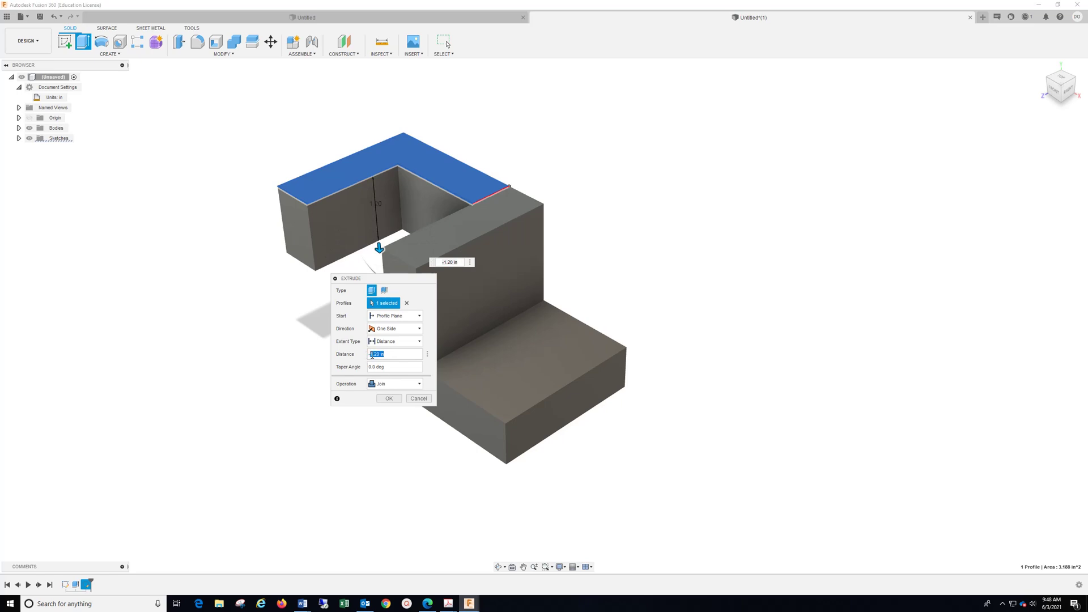
{"action": "type", "text": "2.5"}
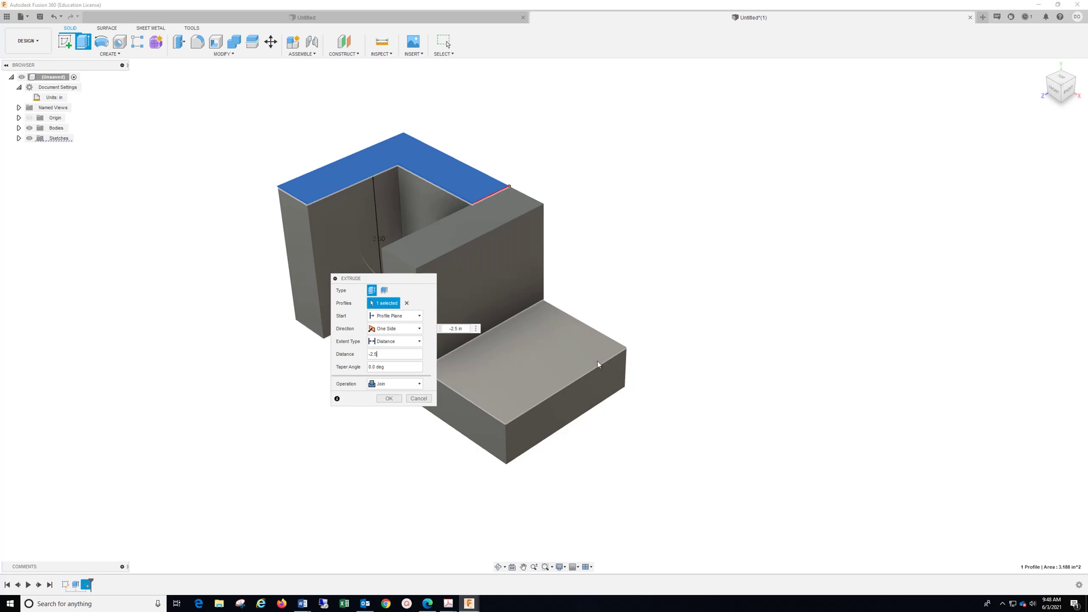
{"action": "left_click", "coordinate": [395, 399]}
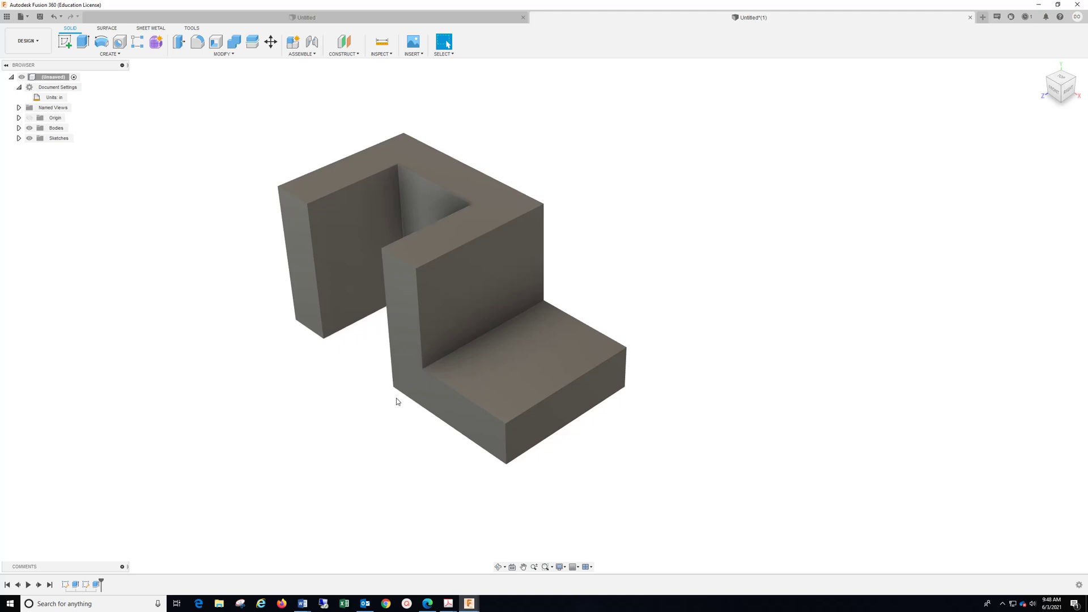
Step: Sketch a 0.75 diameter circle on the base's lower face
{"action": "left_click", "coordinate": [59, 39]}
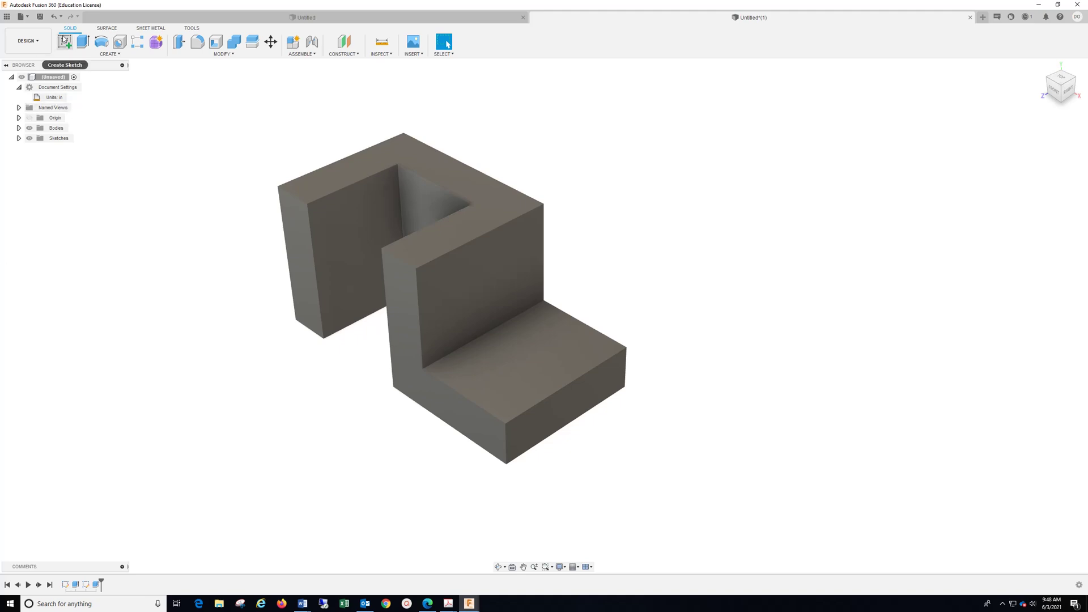
{"action": "left_click", "coordinate": [533, 363]}
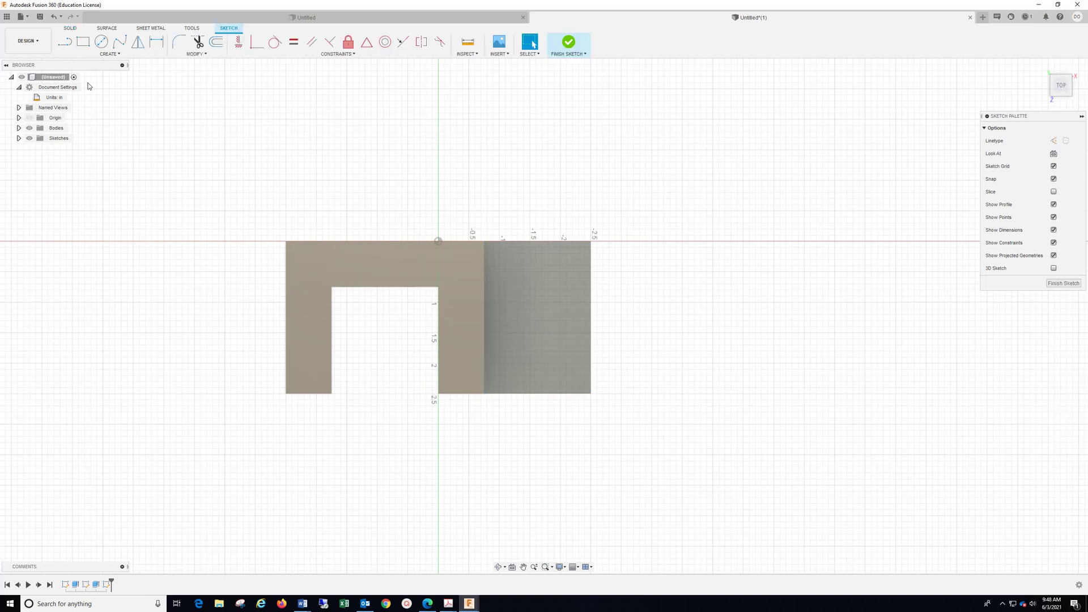
{"action": "left_click", "coordinate": [101, 41]}
{"action": "left_click", "coordinate": [542, 321]}
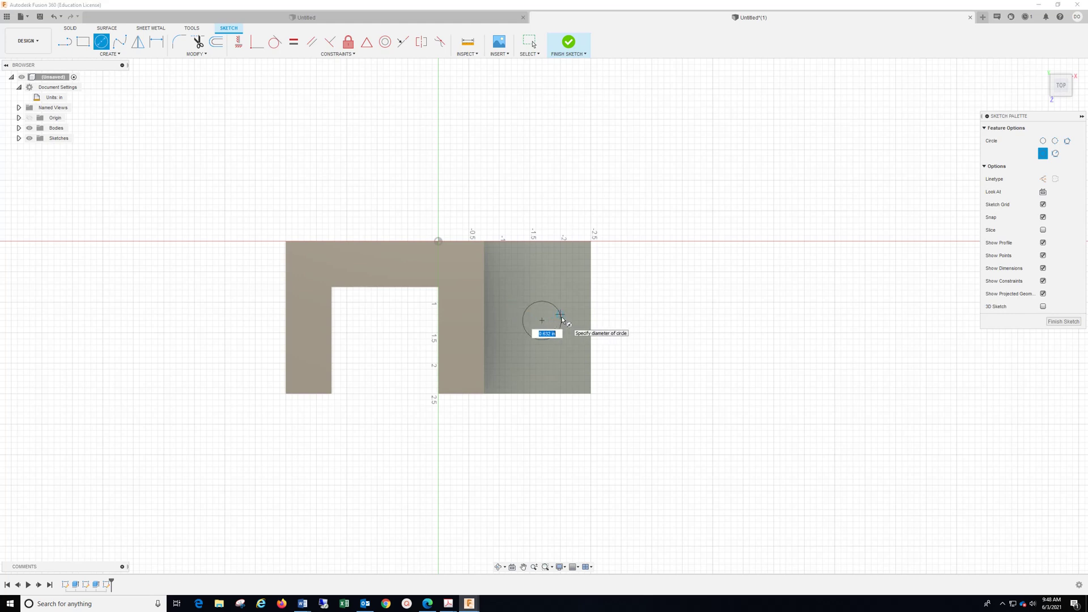
{"action": "key", "text": "BackSpace"}
{"action": "type", "text": ".75"}
{"action": "key", "text": "Return"}
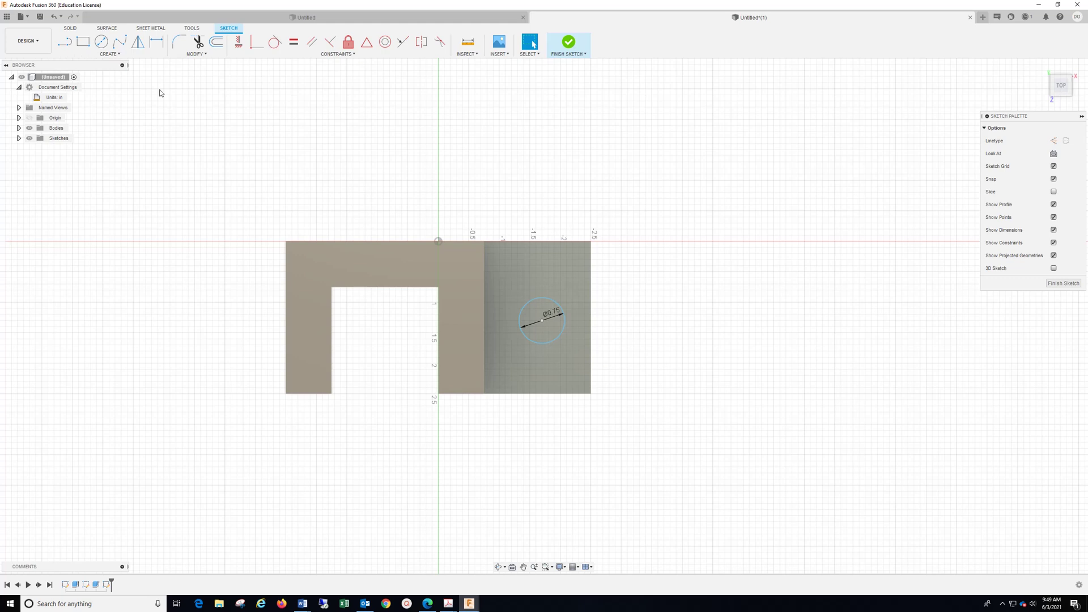
Step: Dimension the circle 0.75 in from the base's right edge
{"action": "left_click", "coordinate": [156, 42]}
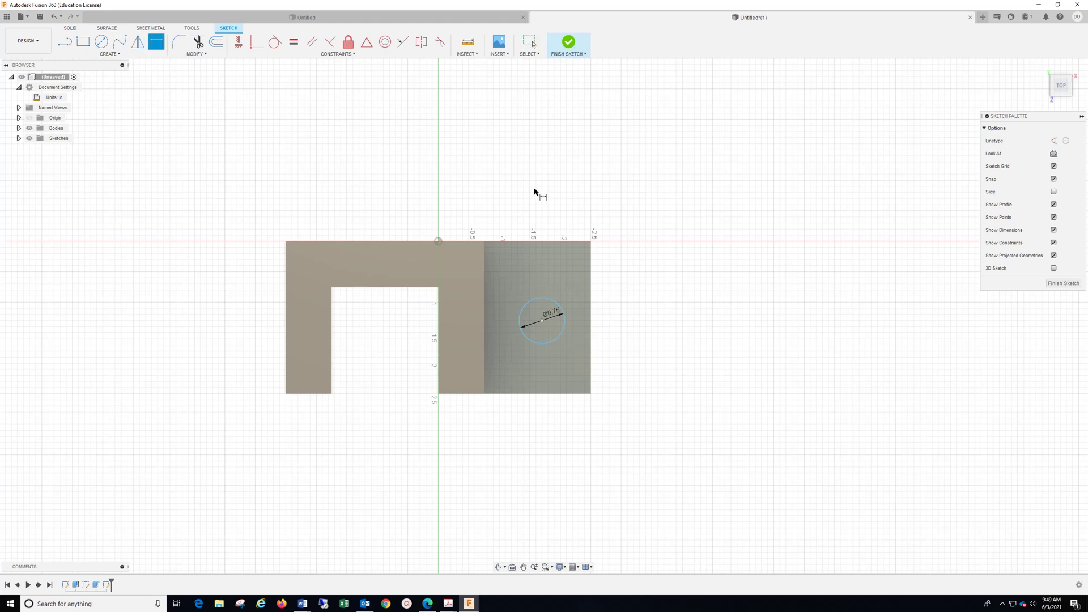
{"action": "left_click", "coordinate": [590, 275]}
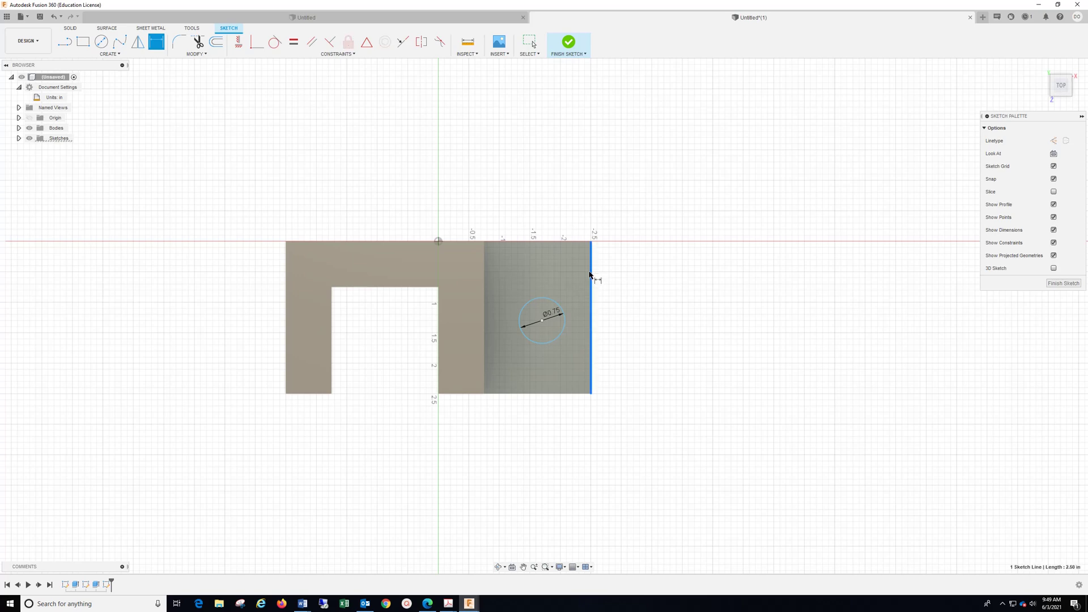
{"action": "left_click", "coordinate": [542, 322]}
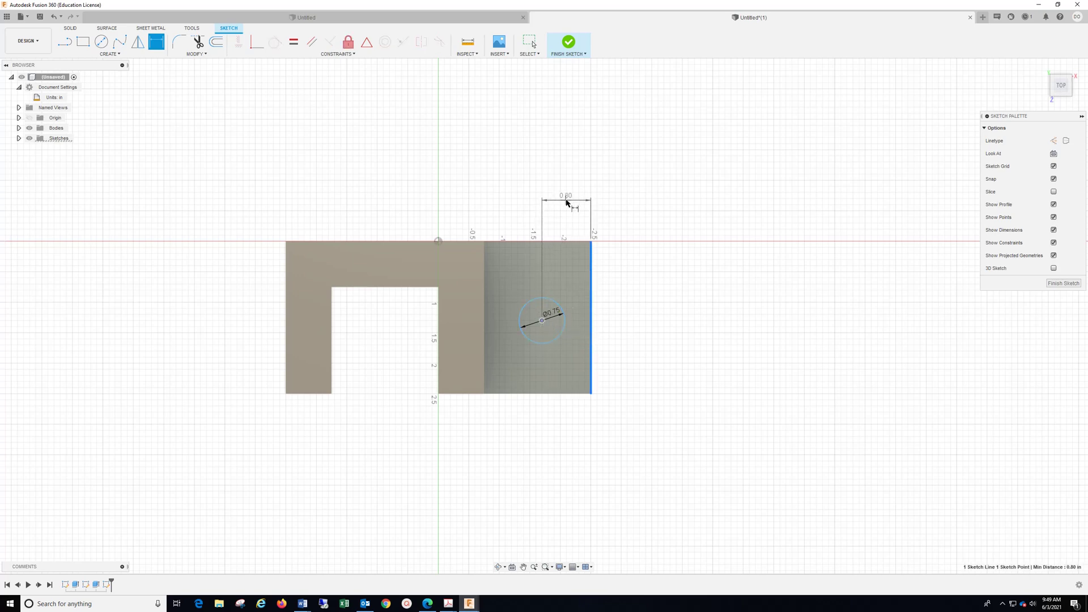
{"action": "left_click", "coordinate": [568, 202]}
{"action": "key", "text": "BackSpace"}
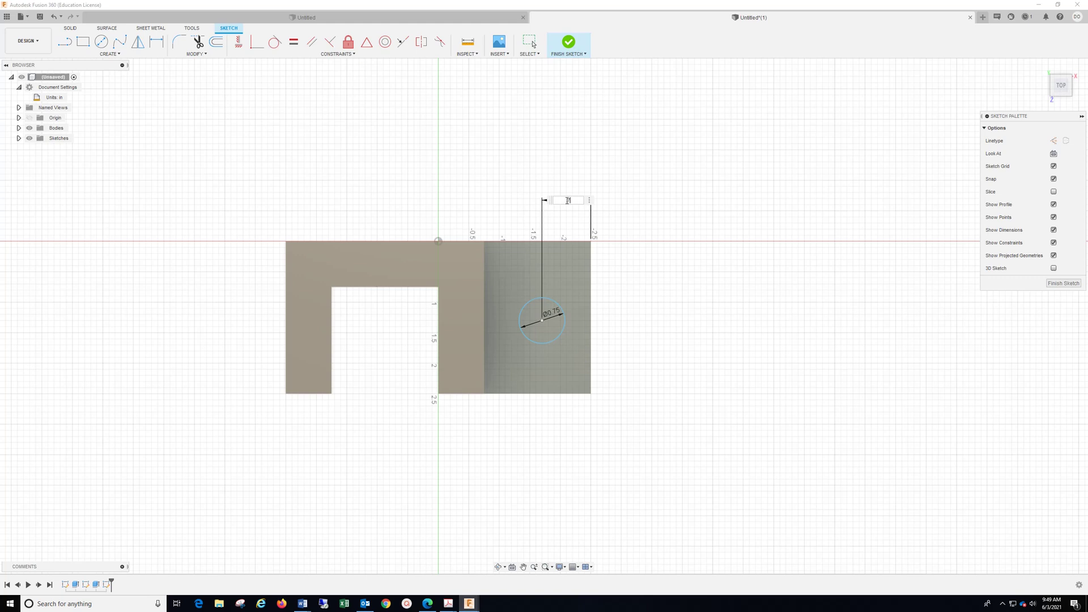
{"action": "type", "text": ".75"}
{"action": "key", "text": "Return"}
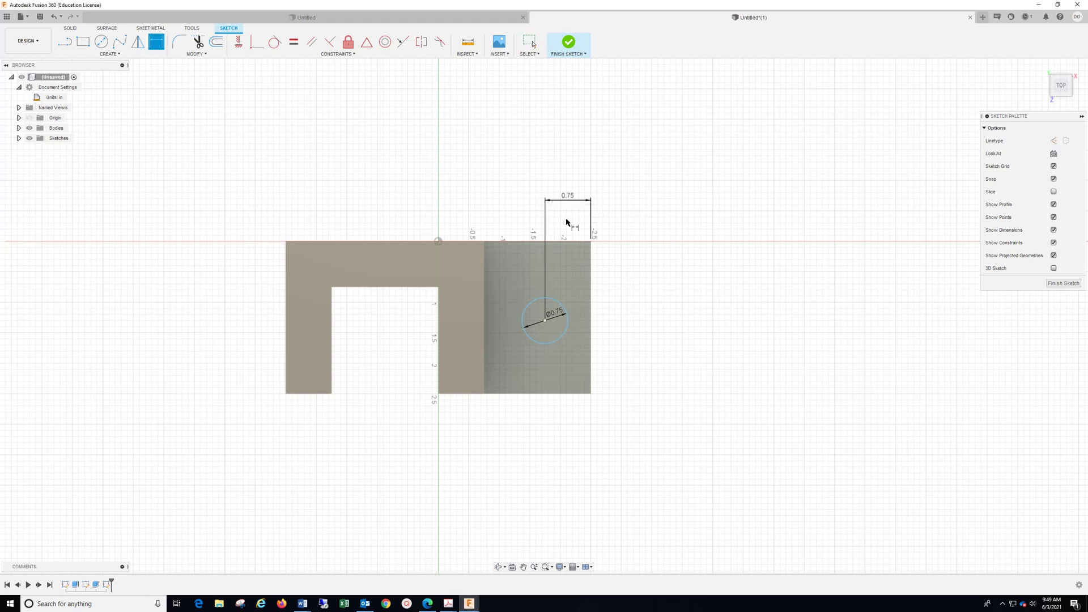
Step: Dimension the circle centre 1.25 in from the bottom edge and finish the sketch
{"action": "left_click", "coordinate": [542, 394]}
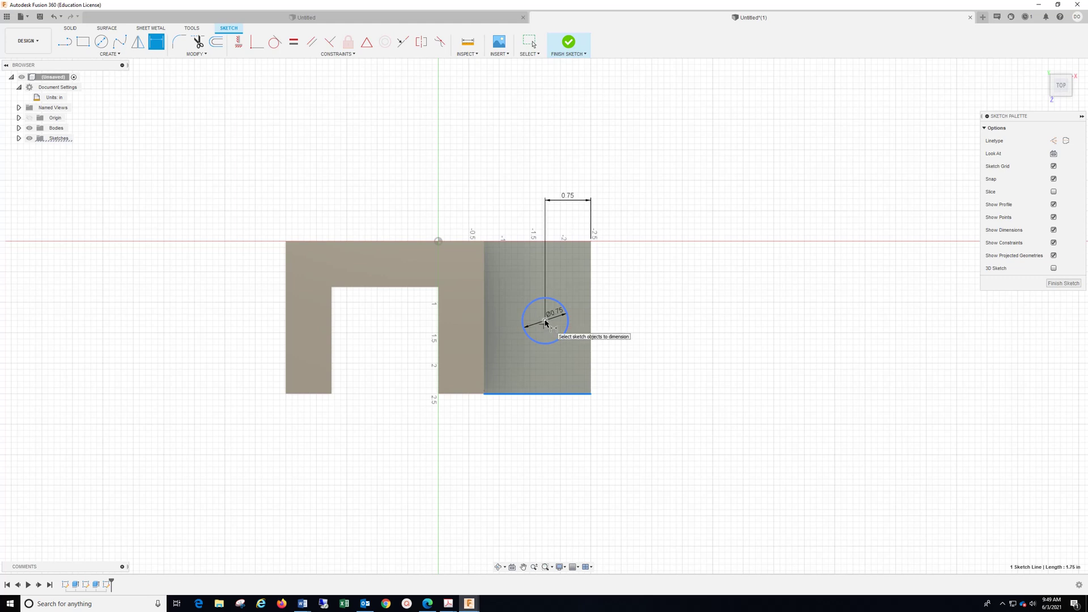
{"action": "left_click", "coordinate": [545, 322]}
{"action": "left_click", "coordinate": [623, 361]}
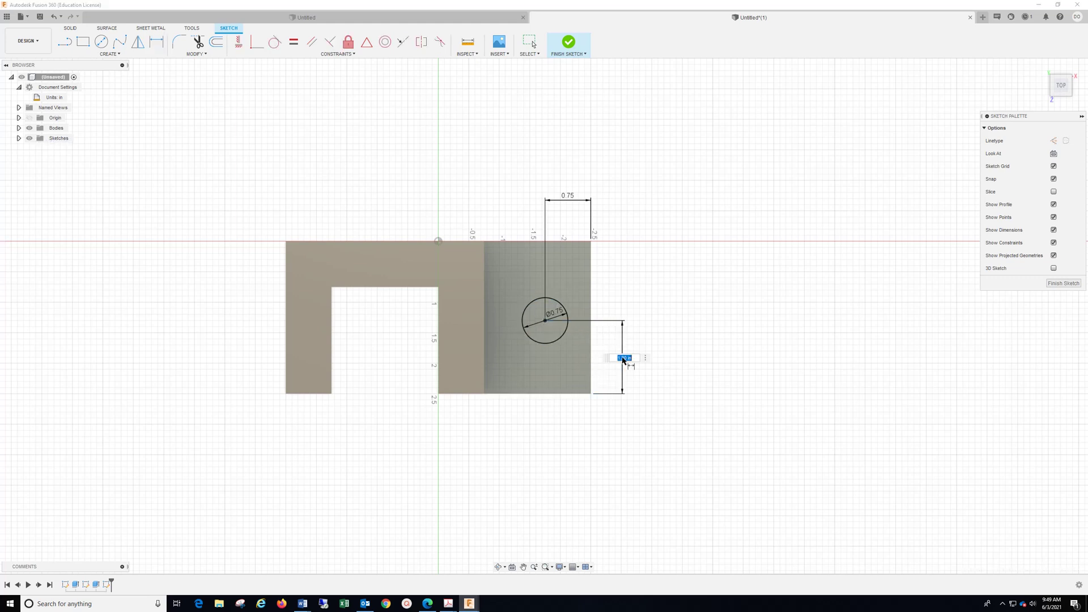
{"action": "key", "text": "BackSpace"}
{"action": "type", "text": "1.25"}
{"action": "key", "text": "Return"}
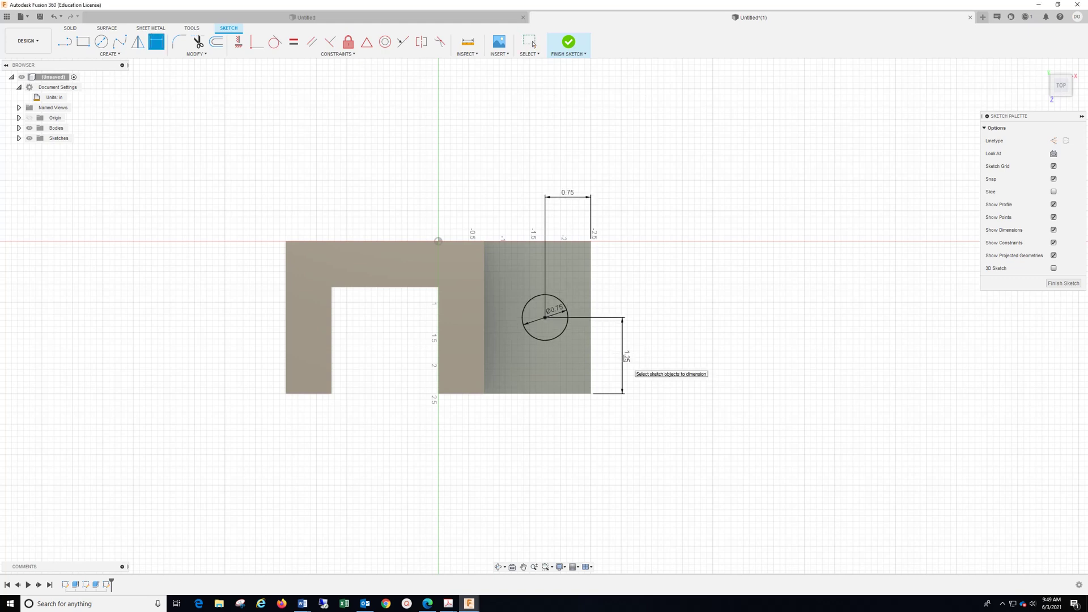
{"action": "left_click", "coordinate": [568, 42]}
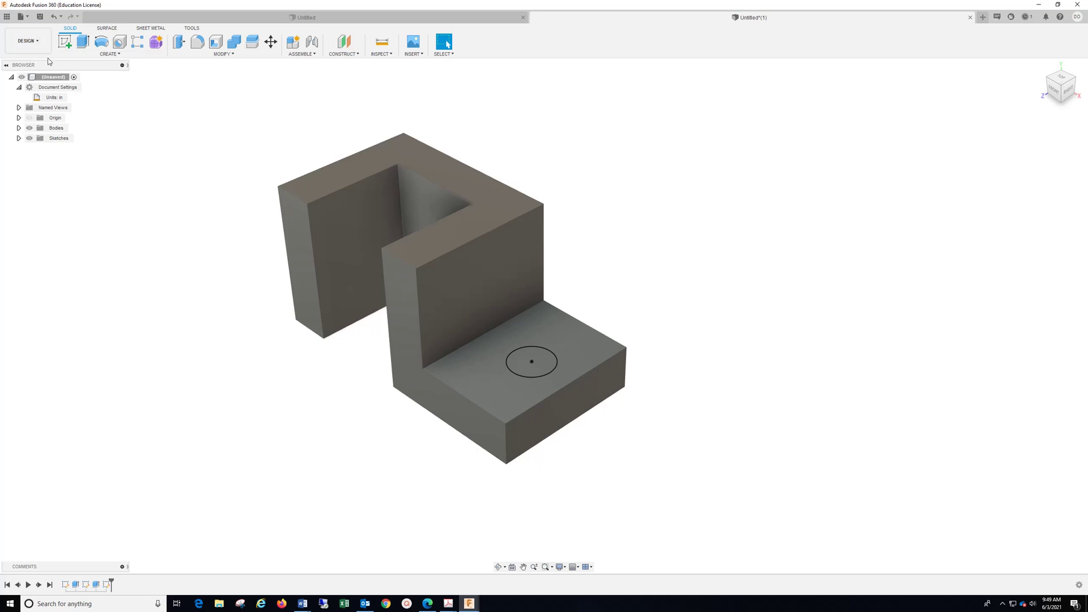
Step: Extrude the circle profile as a cut at -0.75 in into the base
{"action": "left_click", "coordinate": [83, 46]}
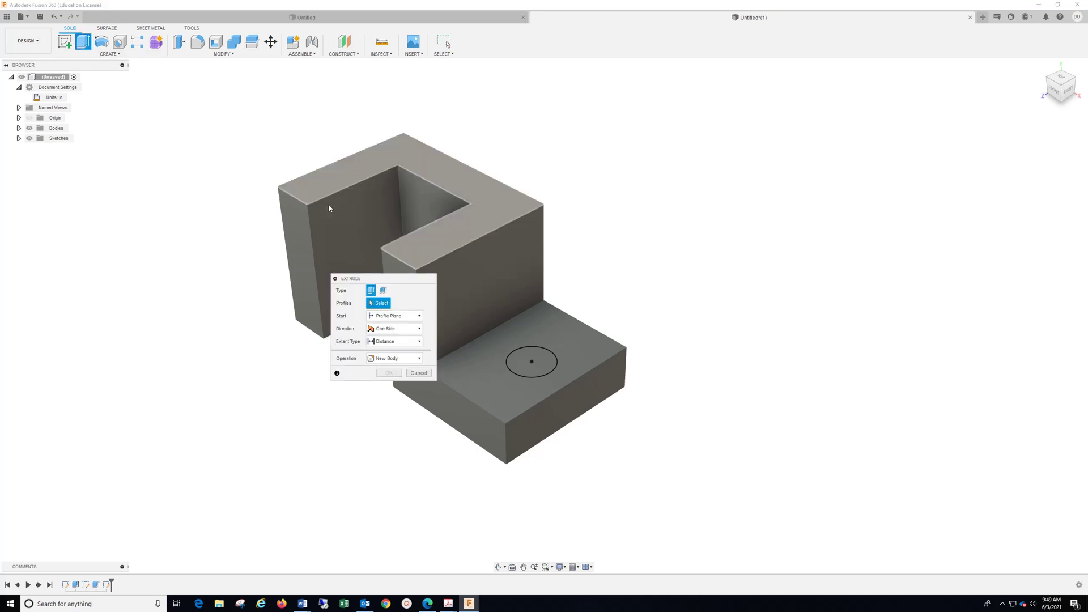
{"action": "left_click_drag", "start_coordinate": [410, 281], "coordinate": [247, 267]}
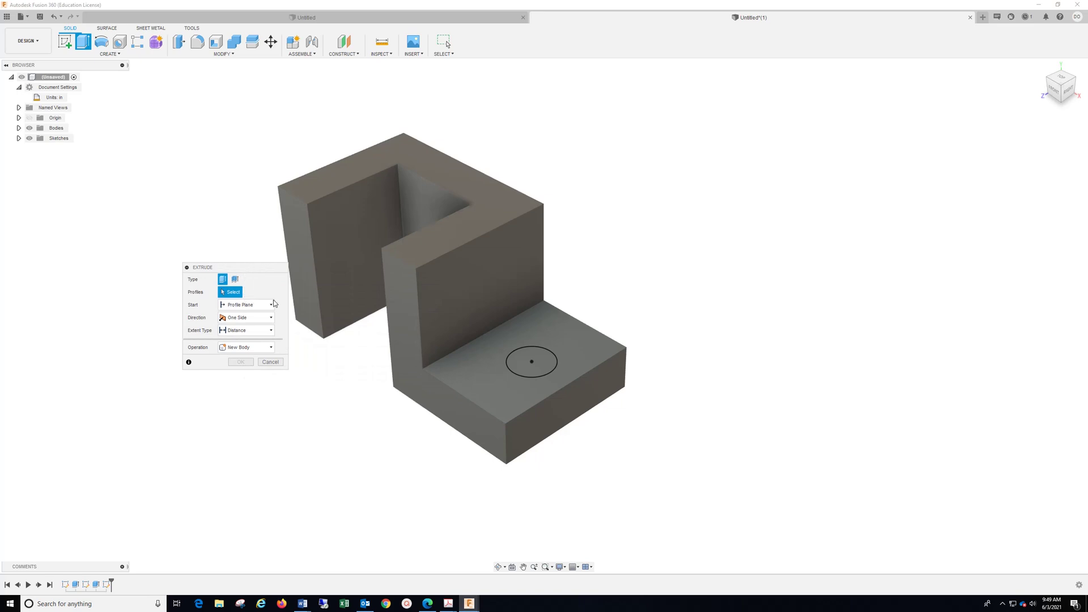
{"action": "left_click", "coordinate": [546, 367]}
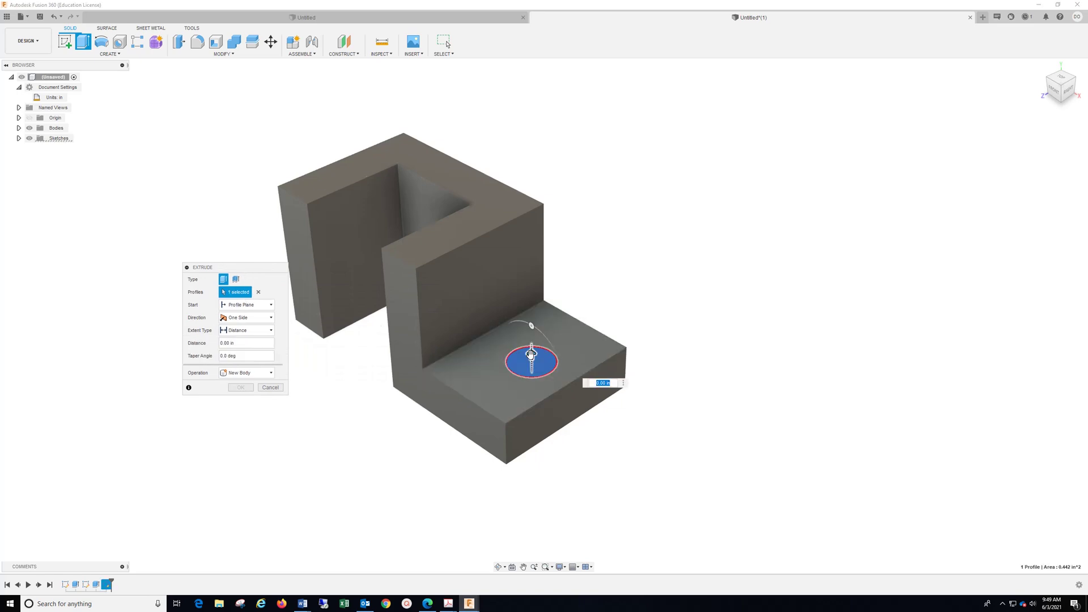
{"action": "left_click_drag", "start_coordinate": [532, 354], "coordinate": [539, 483]}
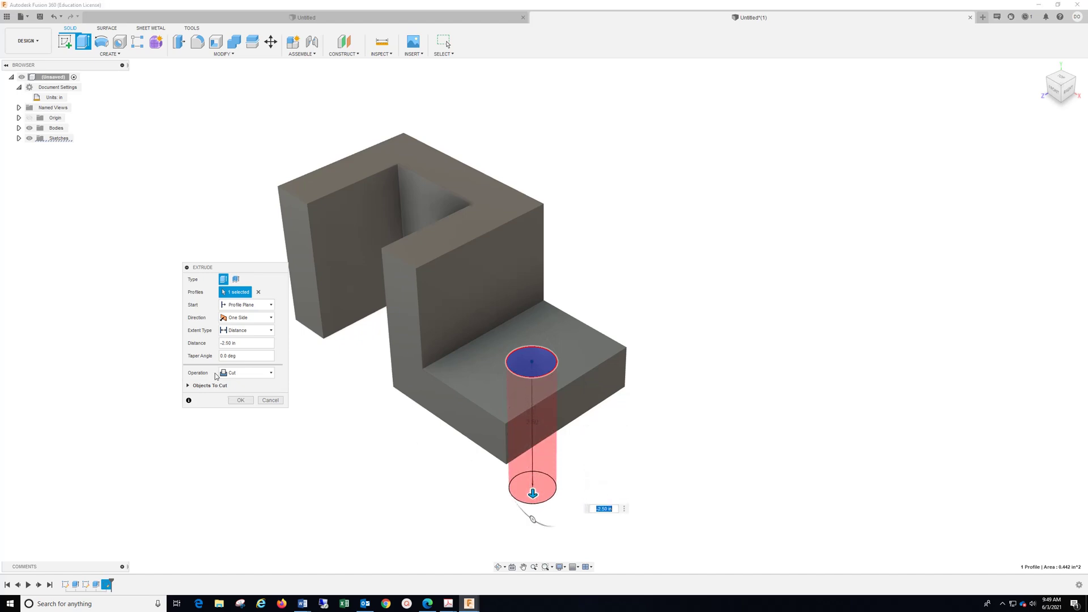
{"action": "left_click_drag", "start_coordinate": [242, 344], "coordinate": [218, 345]}
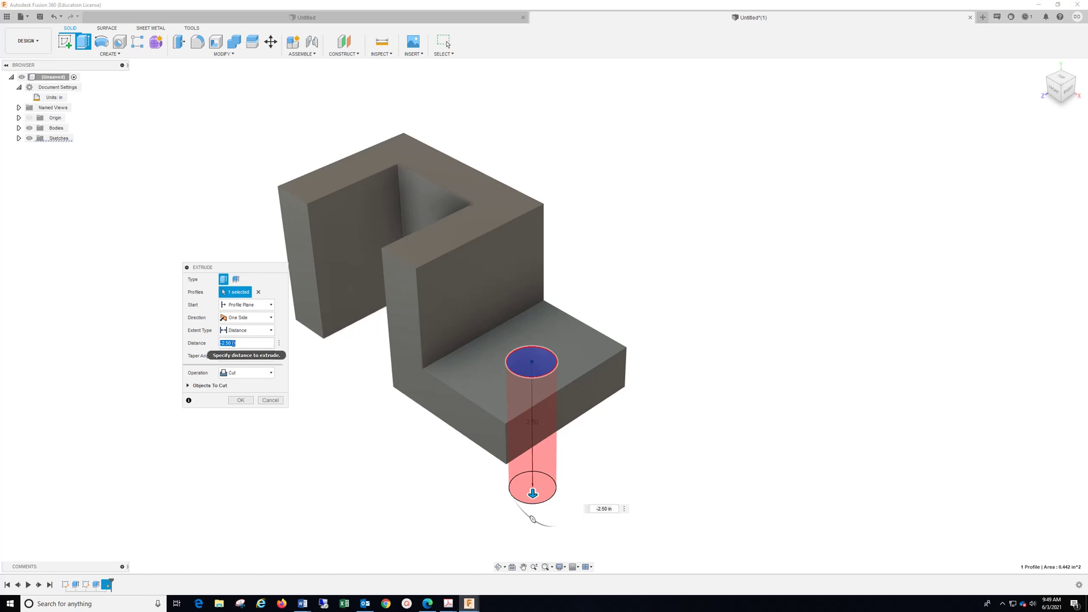
{"action": "type", "text": "-.75"}
{"action": "key", "text": "Return"}
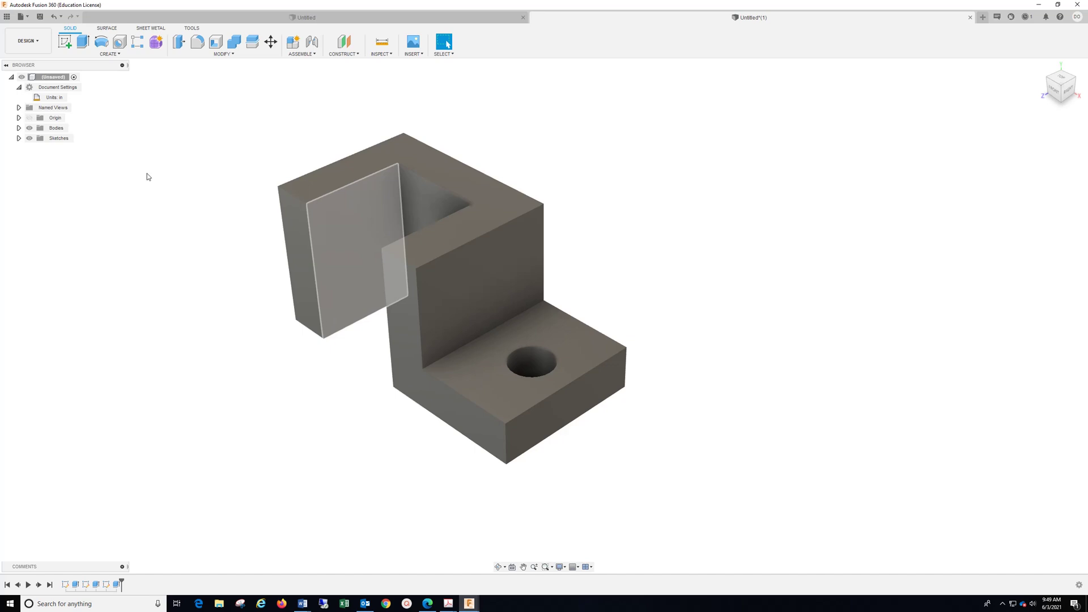
Step: Start a sketch on the vertical side plane with a 1 in horizontal line
{"action": "left_click", "coordinate": [65, 40]}
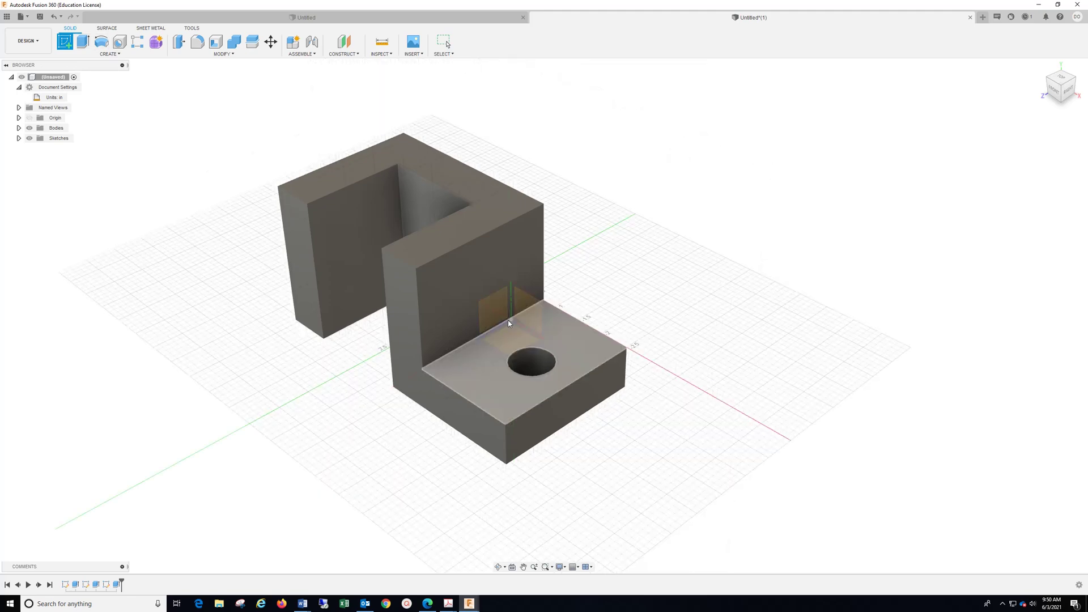
{"action": "left_click", "coordinate": [451, 279]}
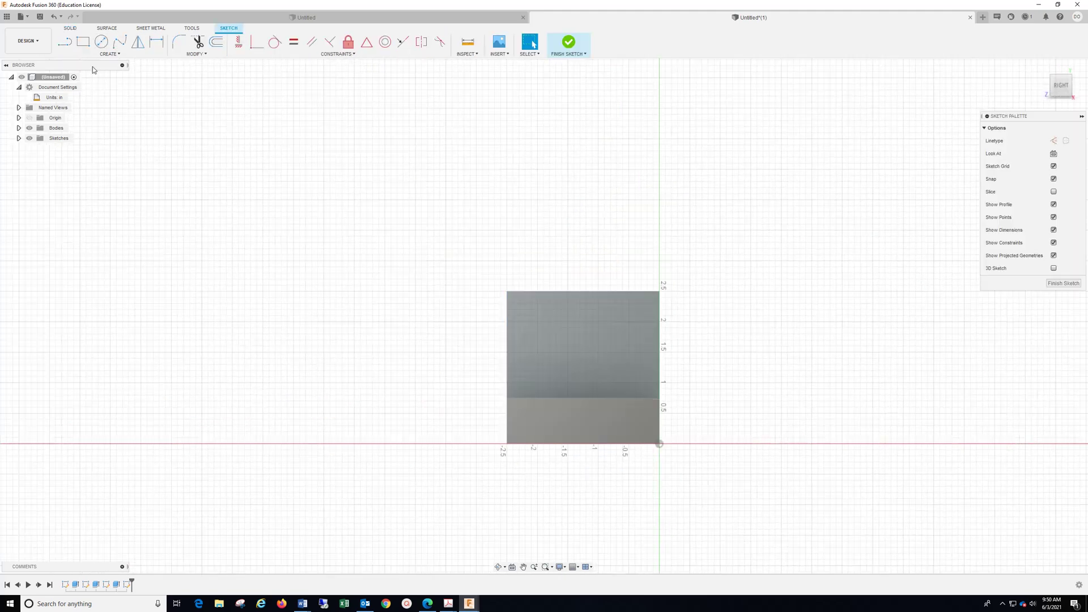
{"action": "left_click", "coordinate": [66, 42]}
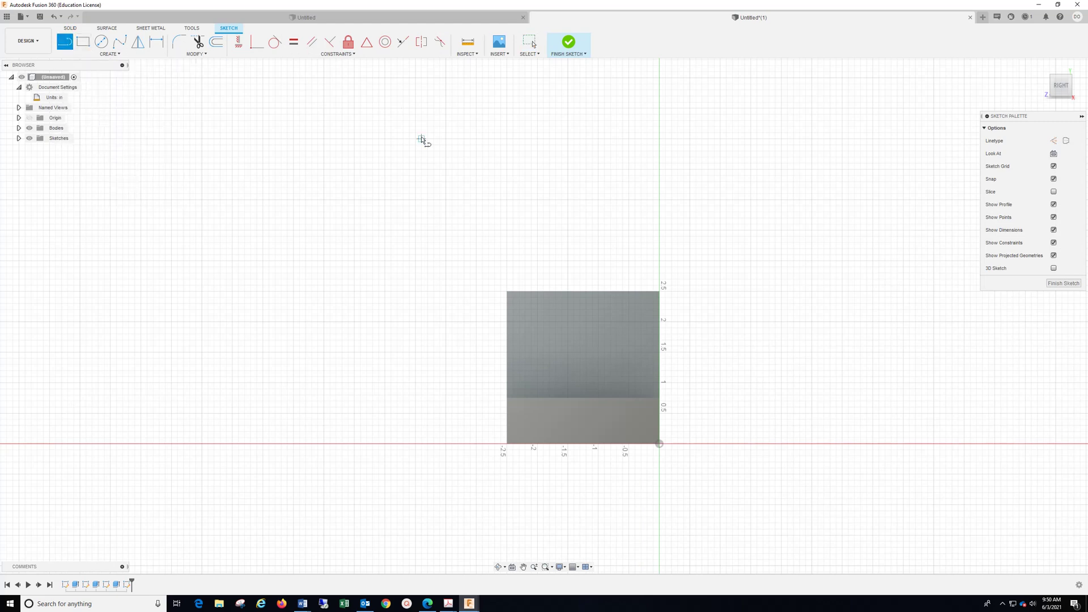
{"action": "left_click", "coordinate": [506, 292]}
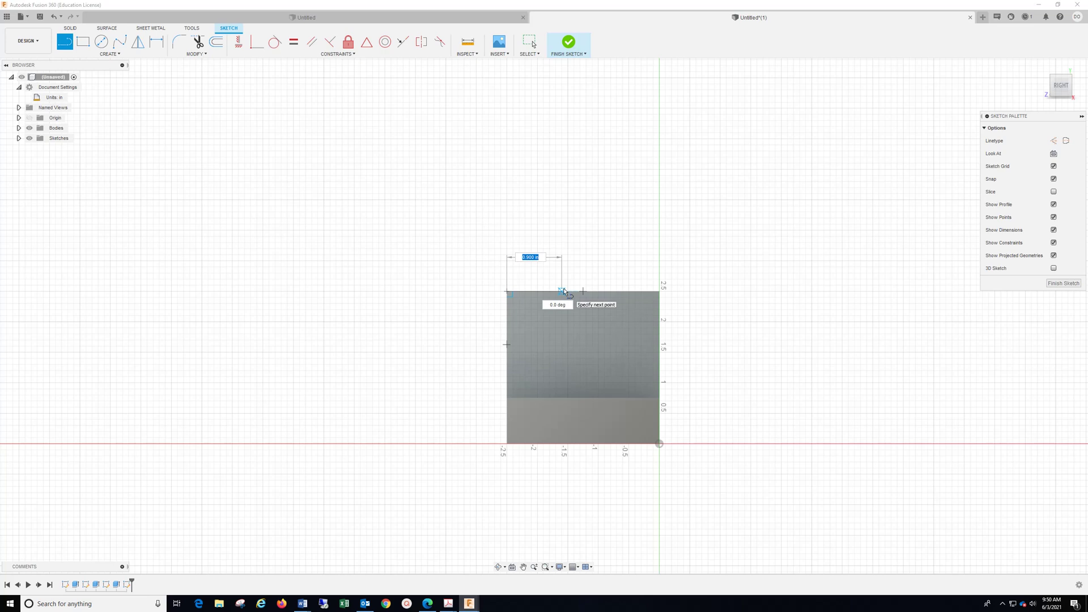
{"action": "type", "text": "1"}
{"action": "key", "text": "Tab"}
{"action": "key", "text": "Return"}
{"action": "key", "text": "Escape"}
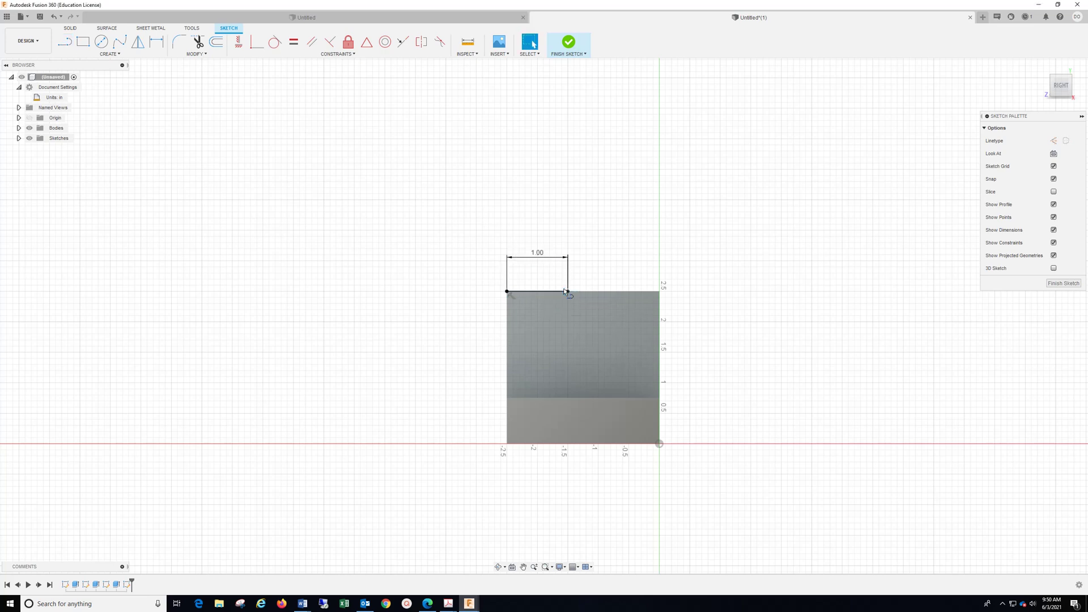
Step: Draw a 1 in vertical line down from the top-left corner
{"action": "left_click", "coordinate": [66, 41]}
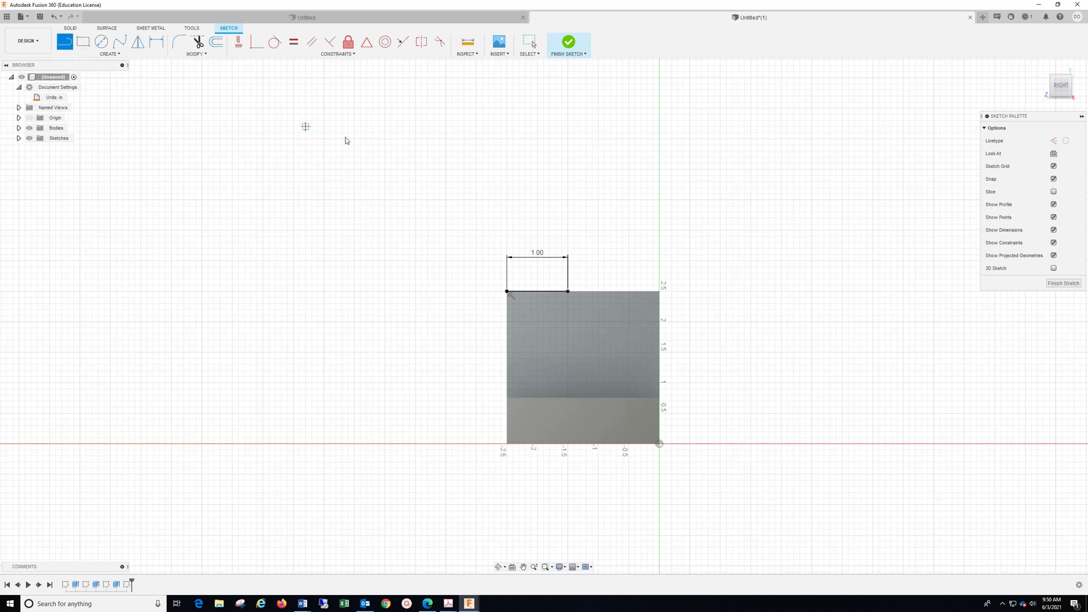
{"action": "left_click", "coordinate": [506, 291]}
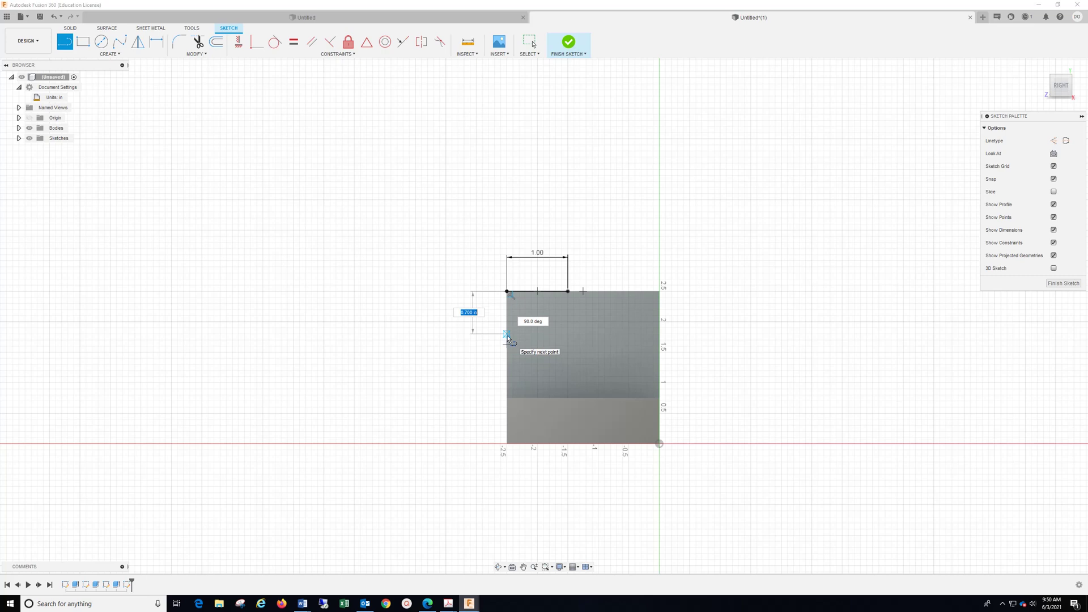
{"action": "type", "text": "1"}
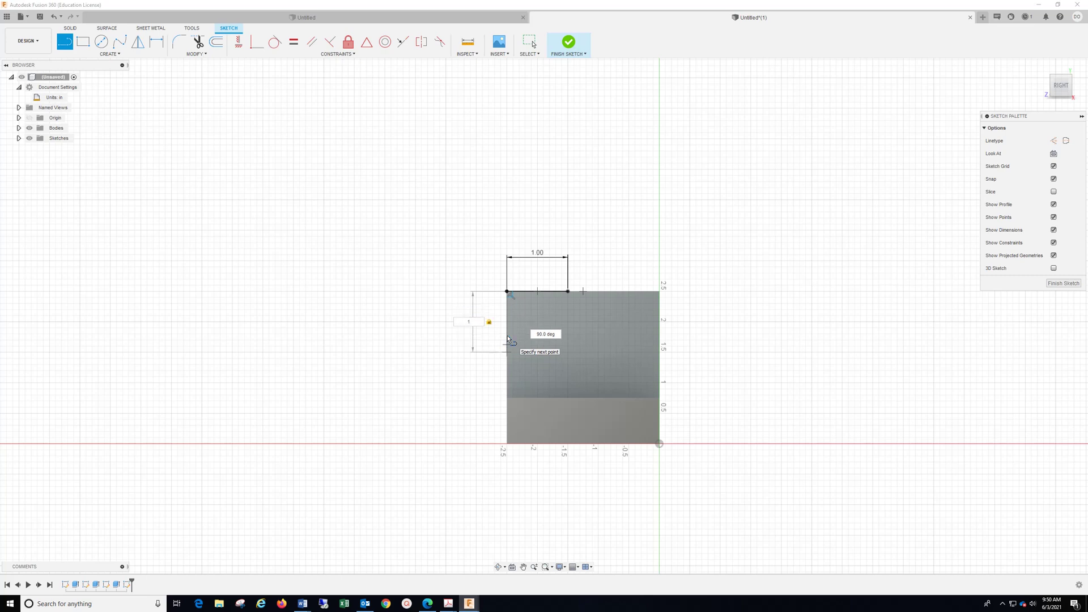
{"action": "key", "text": "Return"}
{"action": "key", "text": "Escape"}
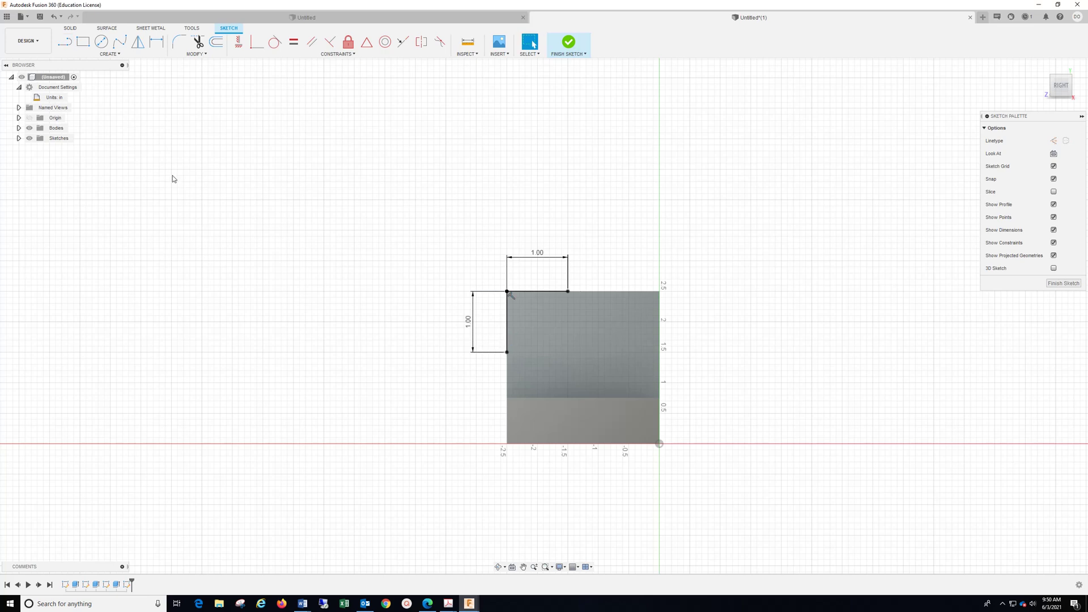
Step: Close the triangle with a 45° diagonal and finish the sketch
{"action": "left_click", "coordinate": [64, 42]}
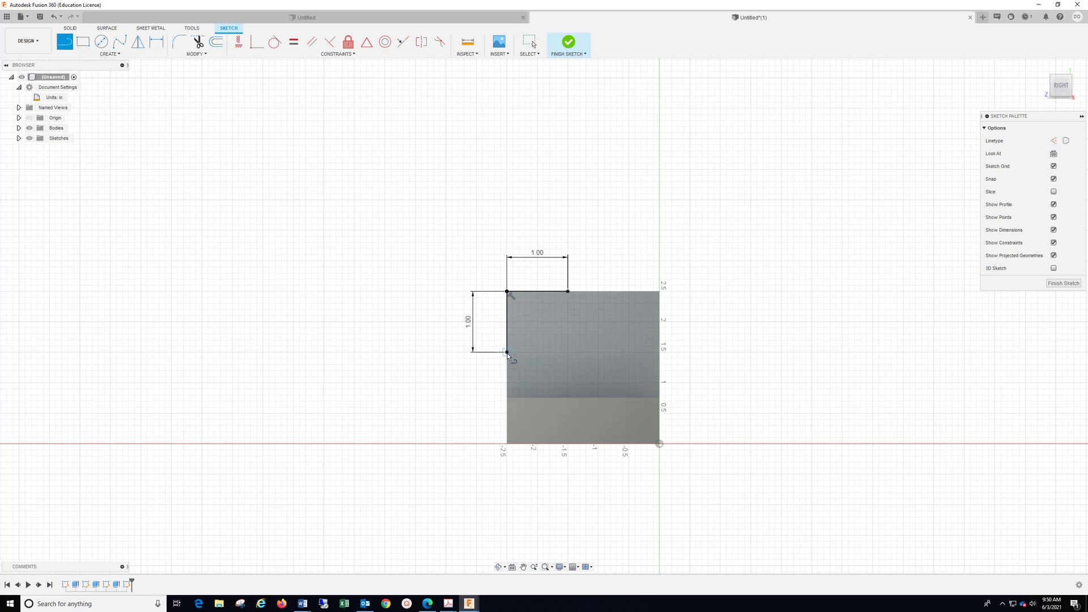
{"action": "left_click", "coordinate": [507, 352]}
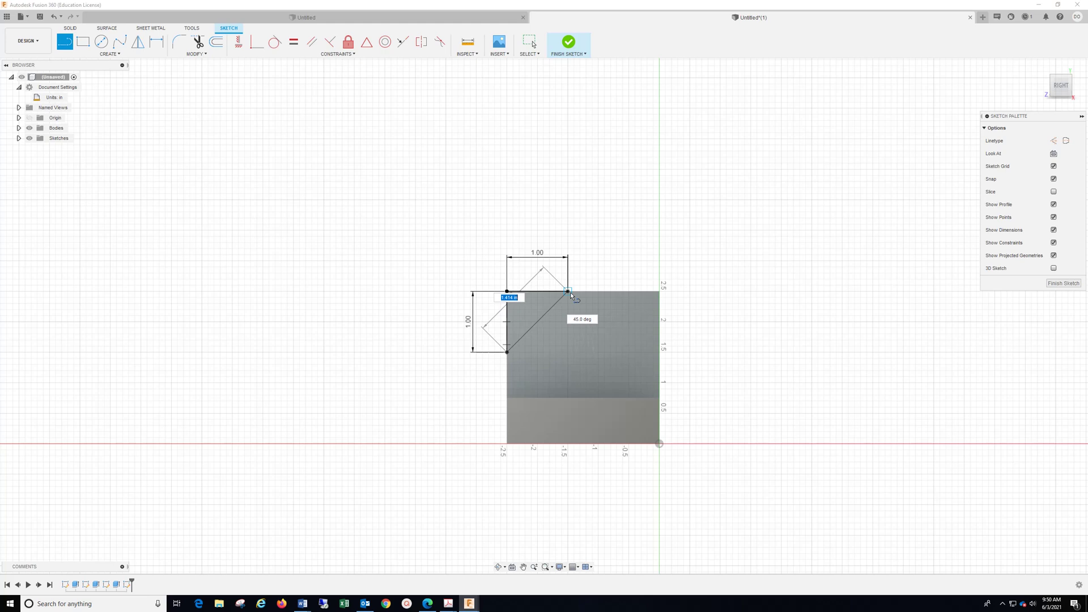
{"action": "left_click", "coordinate": [568, 291]}
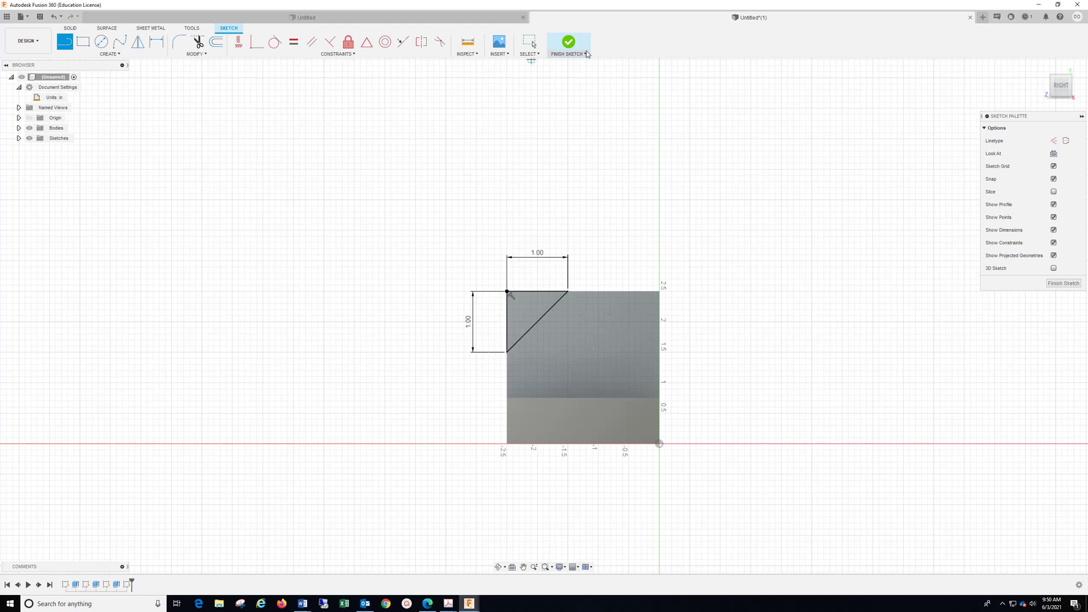
{"action": "left_click", "coordinate": [568, 42]}
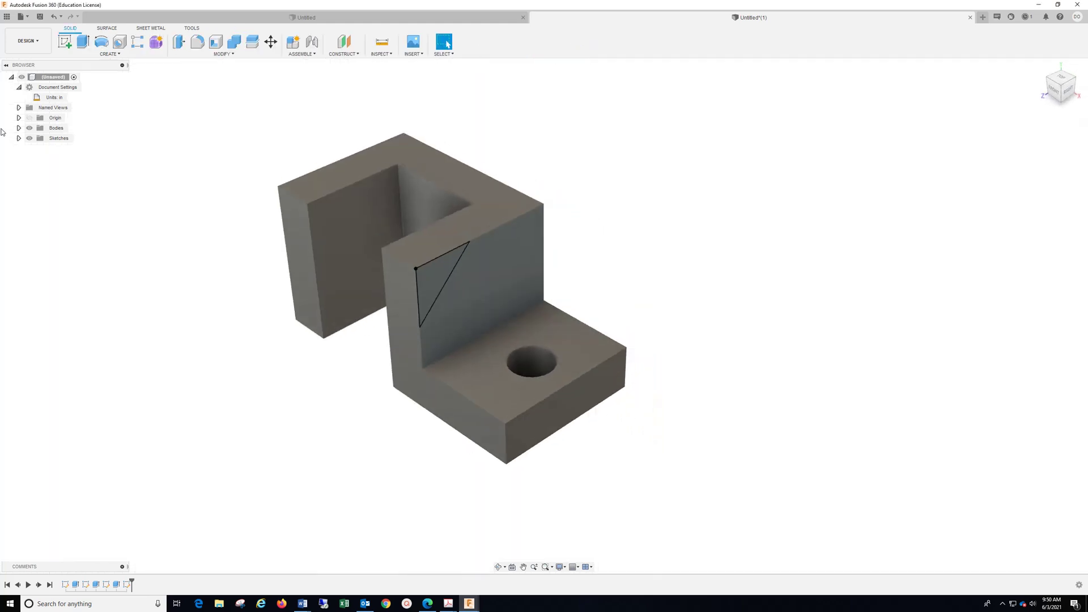
Step: Cut the triangle -0.7 in into the wall as a chamfer, then minimize Fusion 360
{"action": "left_click", "coordinate": [80, 44]}
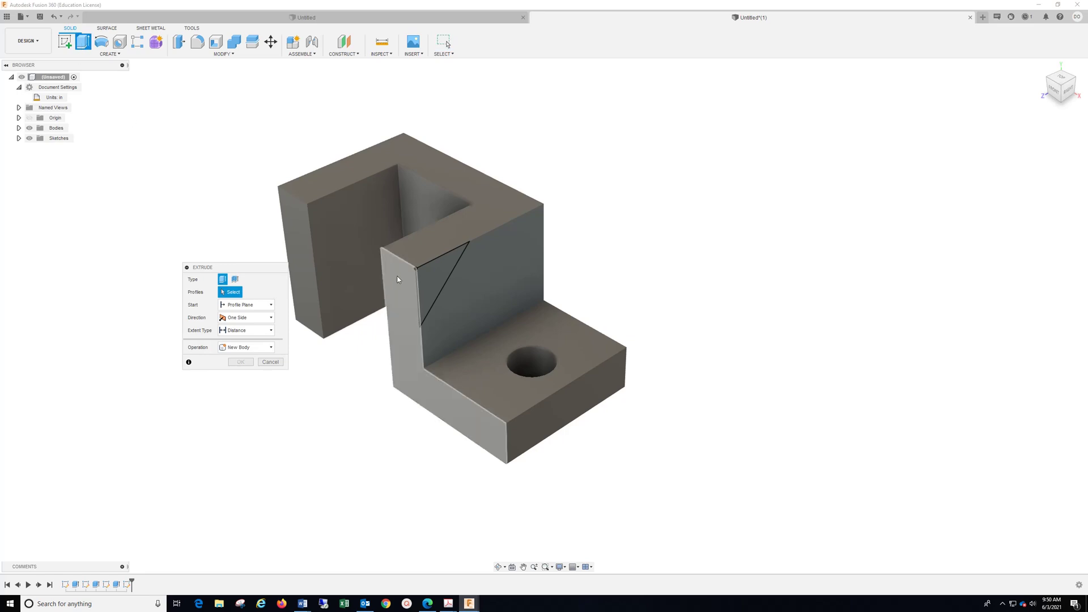
{"action": "left_click", "coordinate": [431, 280]}
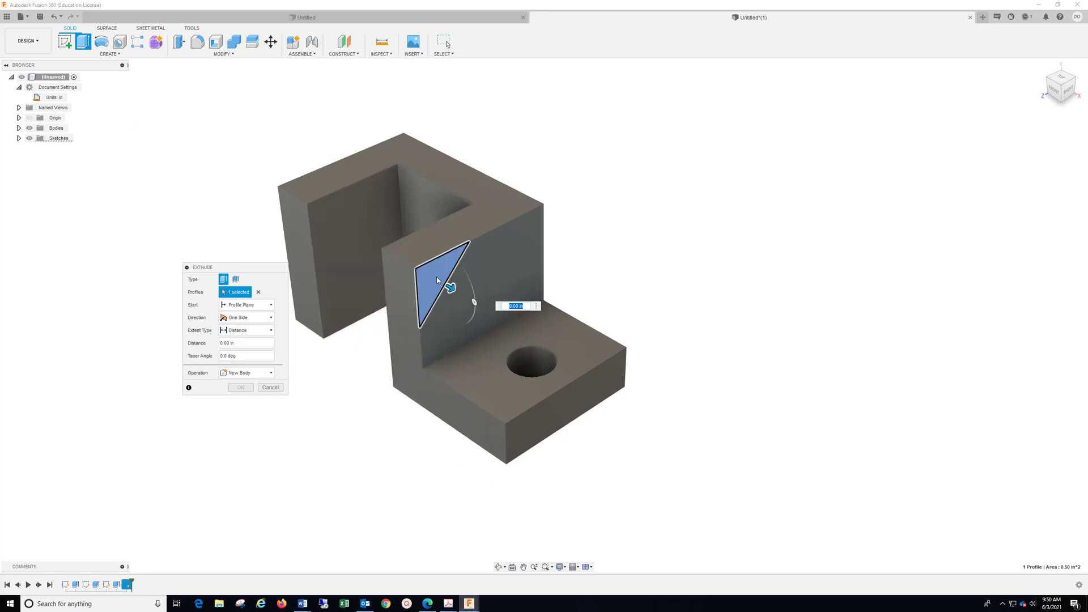
{"action": "left_click_drag", "start_coordinate": [449, 287], "coordinate": [389, 269]}
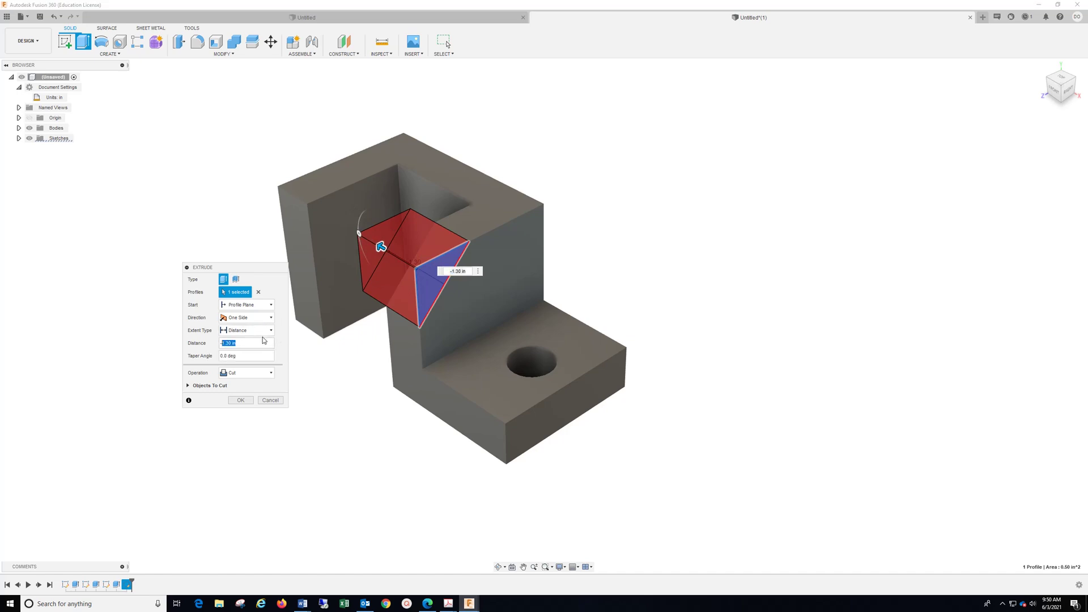
{"action": "type", "text": "-.75"}
{"action": "key", "text": "Return"}
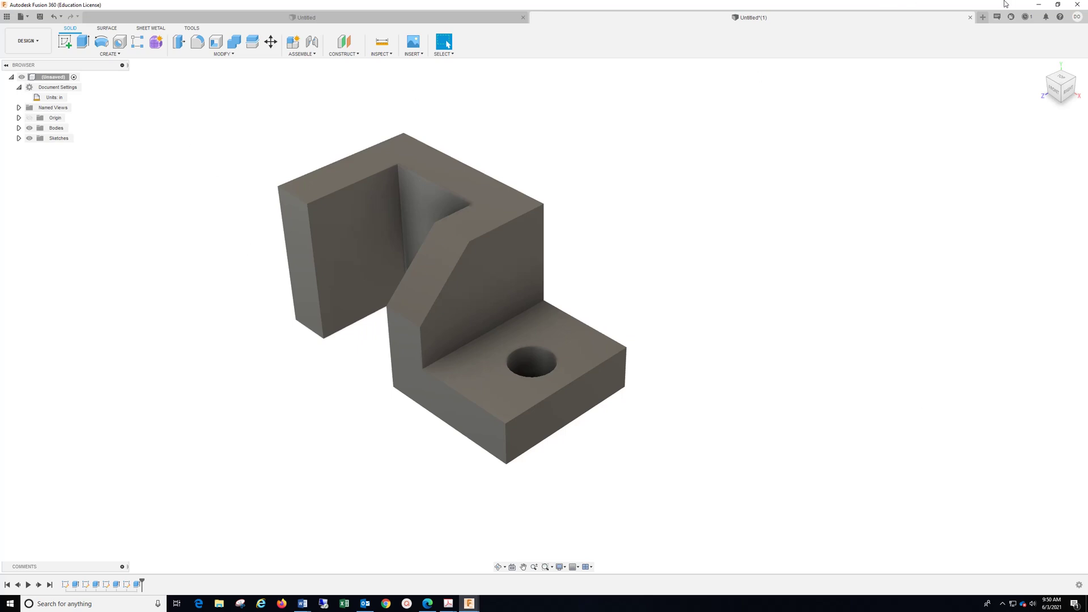
{"action": "left_click", "coordinate": [1039, 5]}
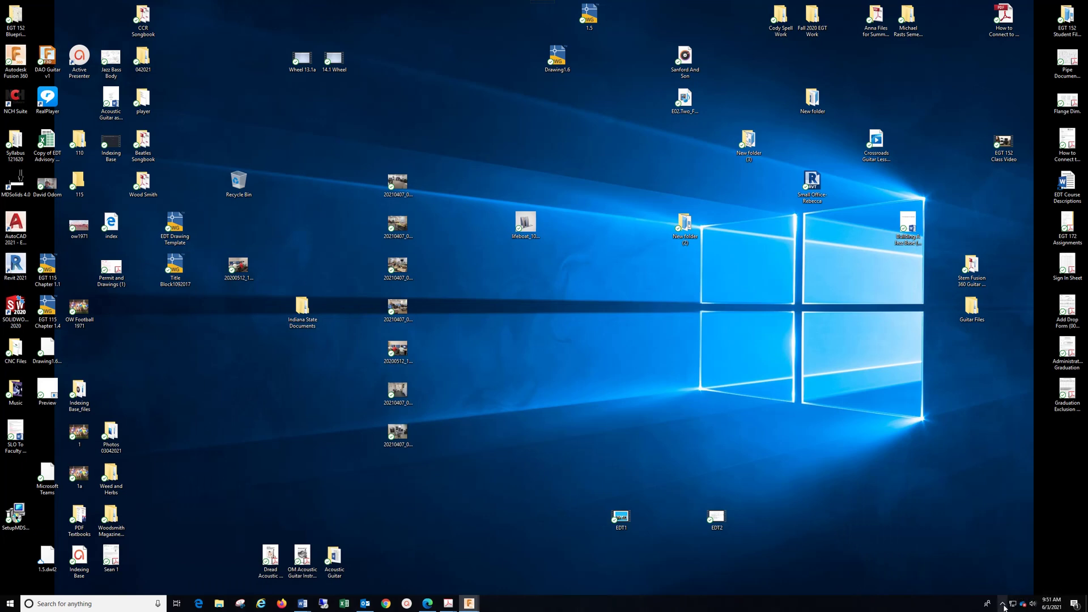
Step: Launch Windows Security from the hidden system tray icons
{"action": "left_click", "coordinate": [1004, 605]}
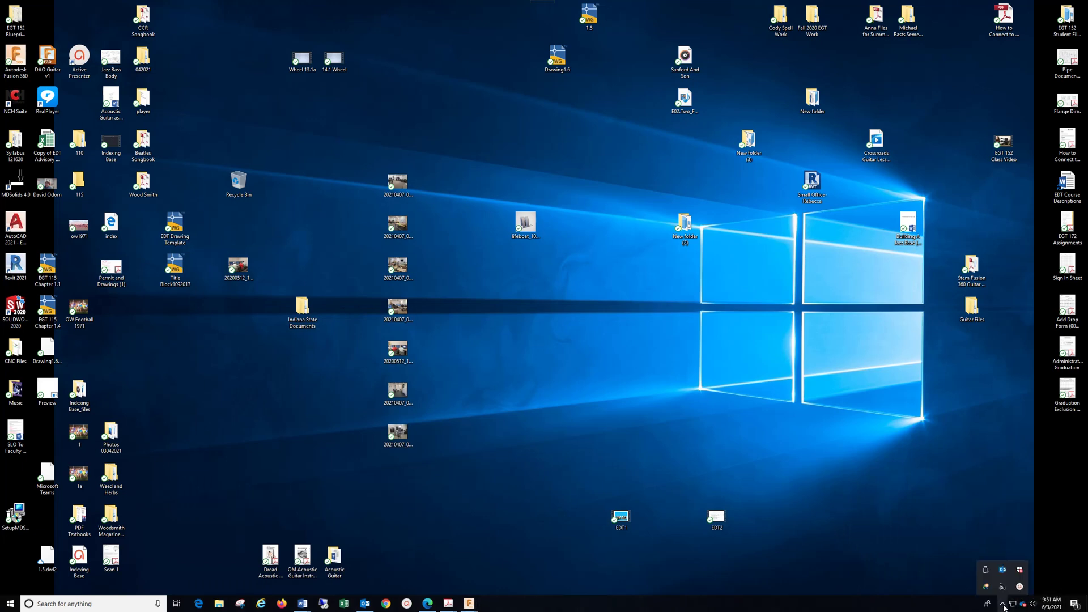
{"action": "left_click", "coordinate": [1019, 569]}
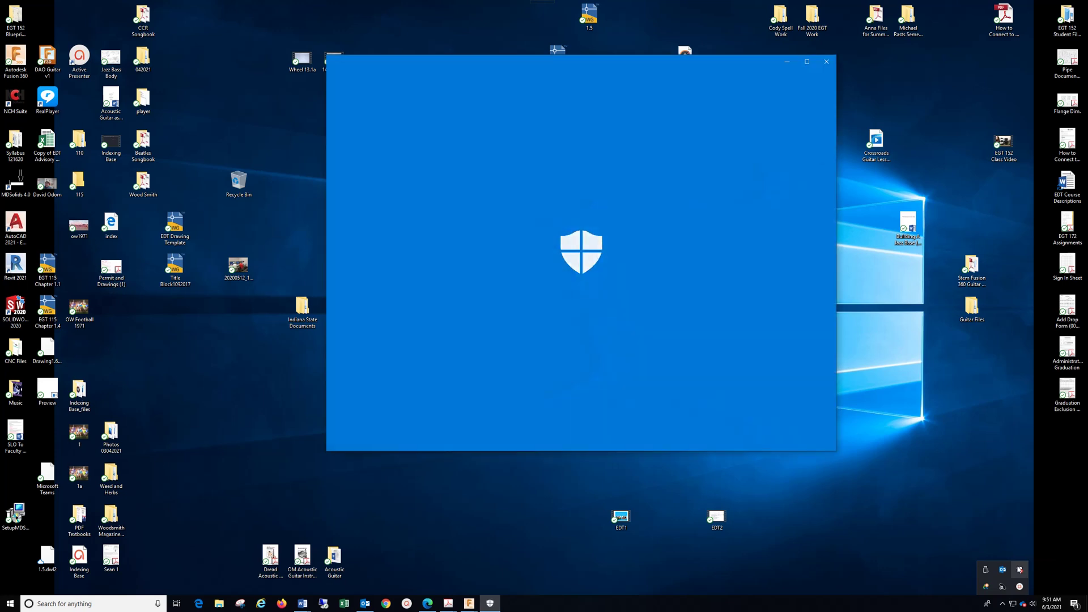